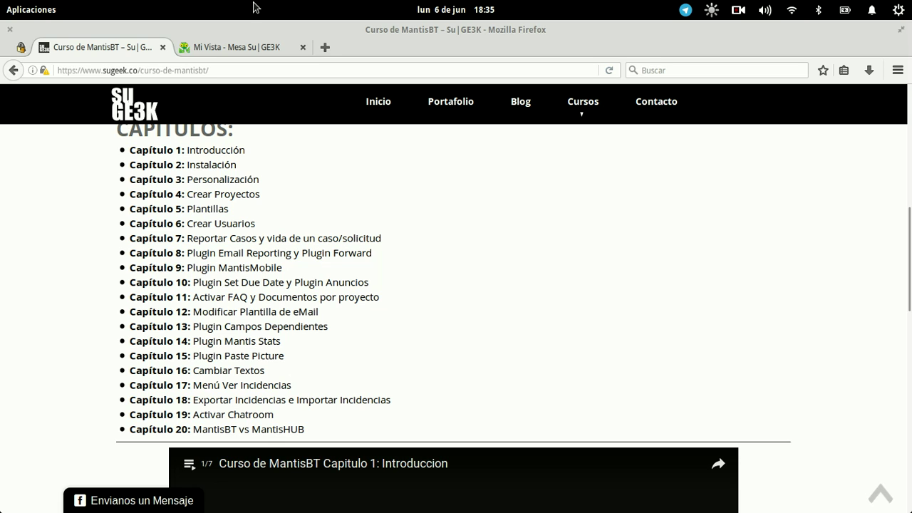
# - Switch to the terminal's SSH session, clear it and open /var/www/html/config_defaults_inc.php in nano
pyautogui.click(239, 42)
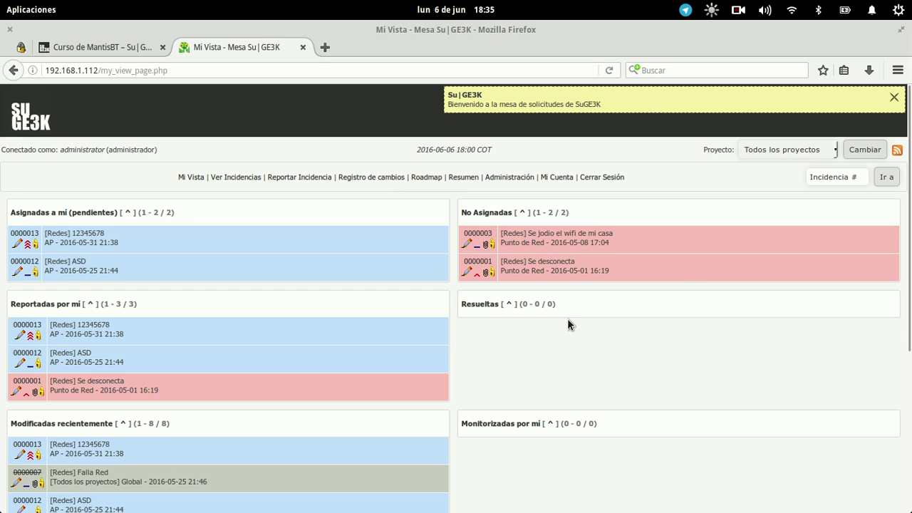
pyautogui.press('super')
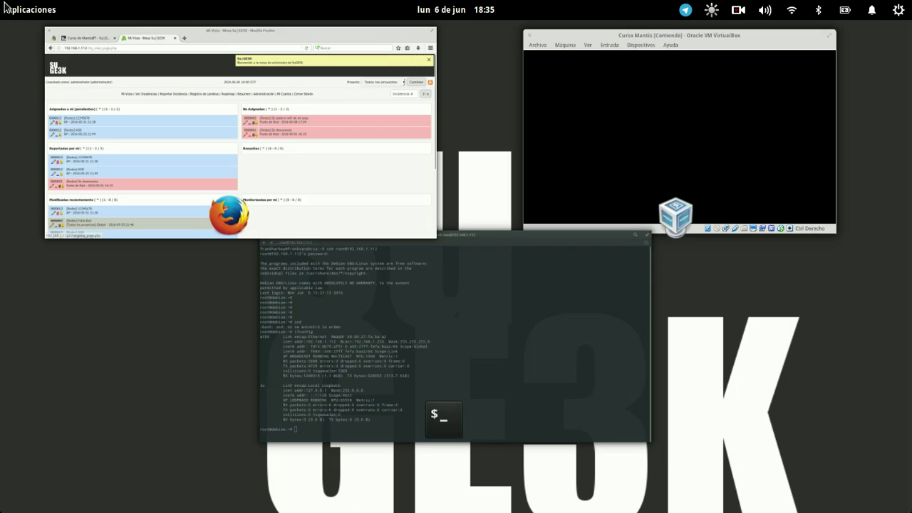
pyautogui.click(391, 313)
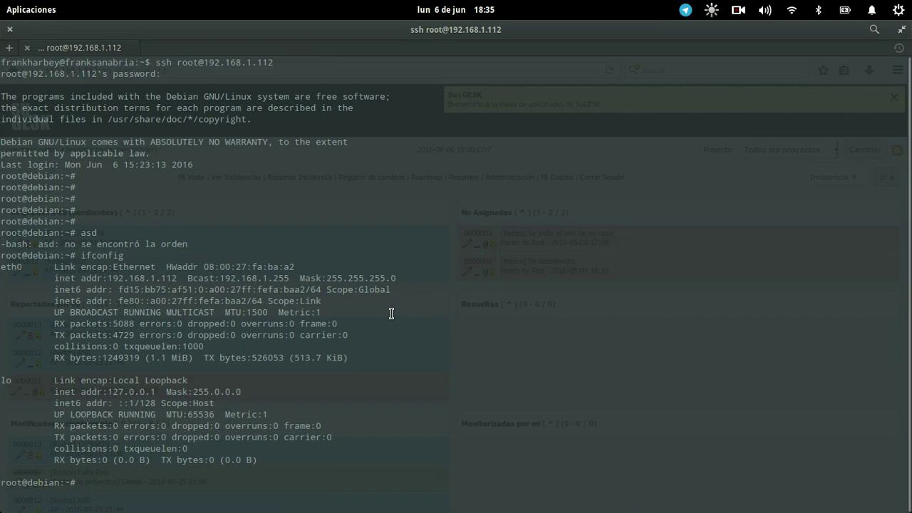
pyautogui.hotkey('ctrl', 'l')
pyautogui.write('nano /')
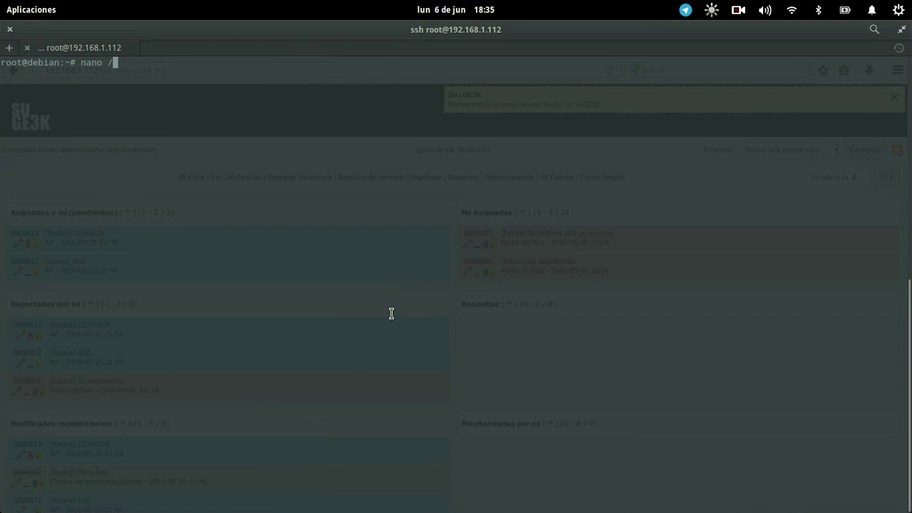
pyautogui.write('var/www/html/config_')
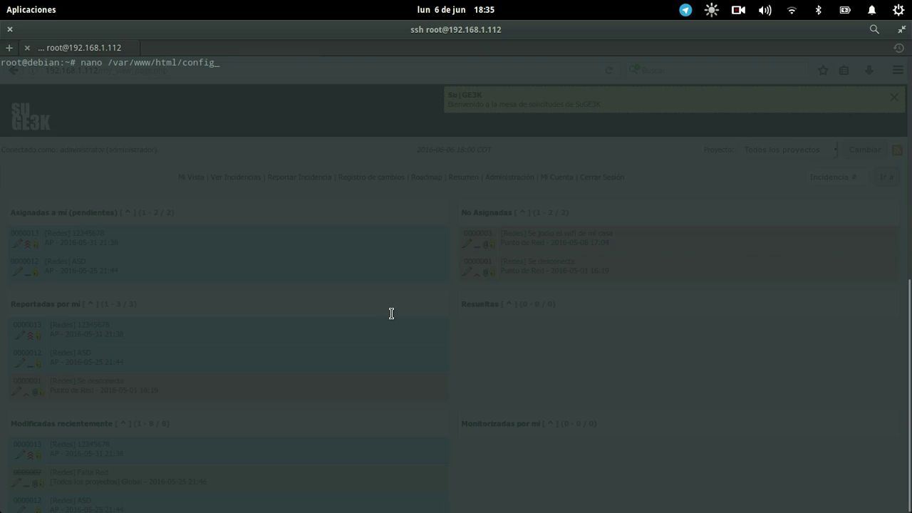
pyautogui.write('d')
pyautogui.press('Tab')
pyautogui.press('Return')
# - Search the configuration file for "document" up to the project documents setting
pyautogui.hotkey('ctrl', 'w')
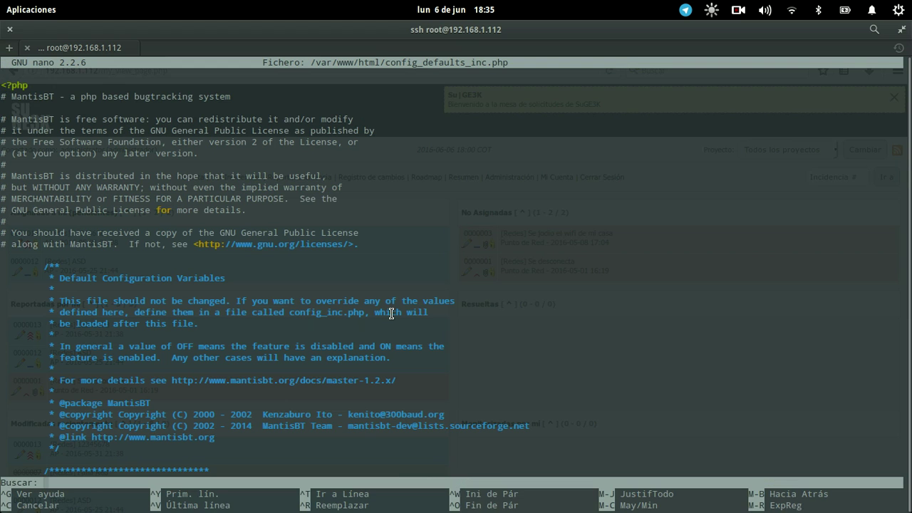
pyautogui.write('document')
pyautogui.press('Return')
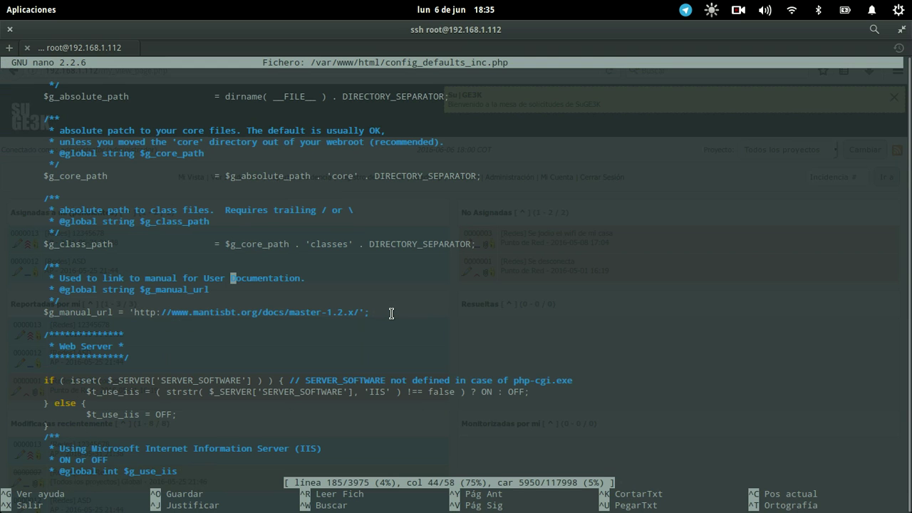
pyautogui.hotkey('ctrl', 'w')
pyautogui.press('Return')
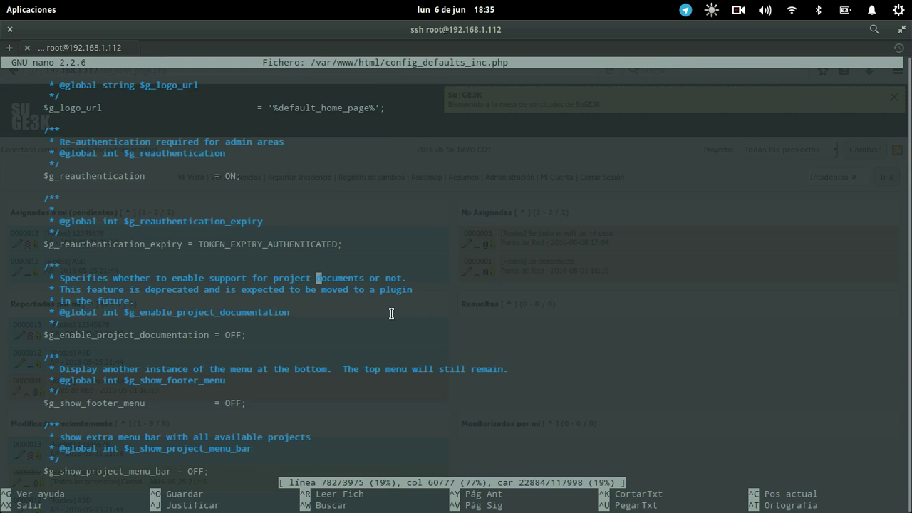
# - Set $g_enable_project_documentation to ON and save config_defaults_inc.php
pyautogui.press('Down')
pyautogui.press('Down')
pyautogui.press('Down')
pyautogui.press('Down')
pyautogui.press('Down')
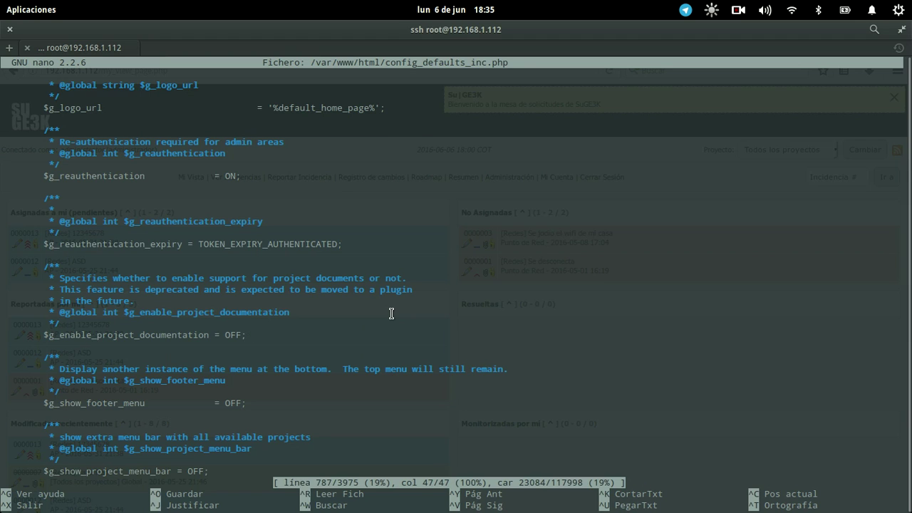
pyautogui.press('Left')
pyautogui.press('Home')
pyautogui.press('End')
pyautogui.press('Left')
pyautogui.press('Left')
pyautogui.press('Left')
pyautogui.press('Left')
pyautogui.press('Left')
pyautogui.press('Left')
pyautogui.press('Left')
pyautogui.press('Left')
pyautogui.press('Left')
pyautogui.press('Left')
pyautogui.press('Left')
pyautogui.press('Left')
pyautogui.press('Left')
pyautogui.press('Left')
pyautogui.press('Left')
pyautogui.press('Left')
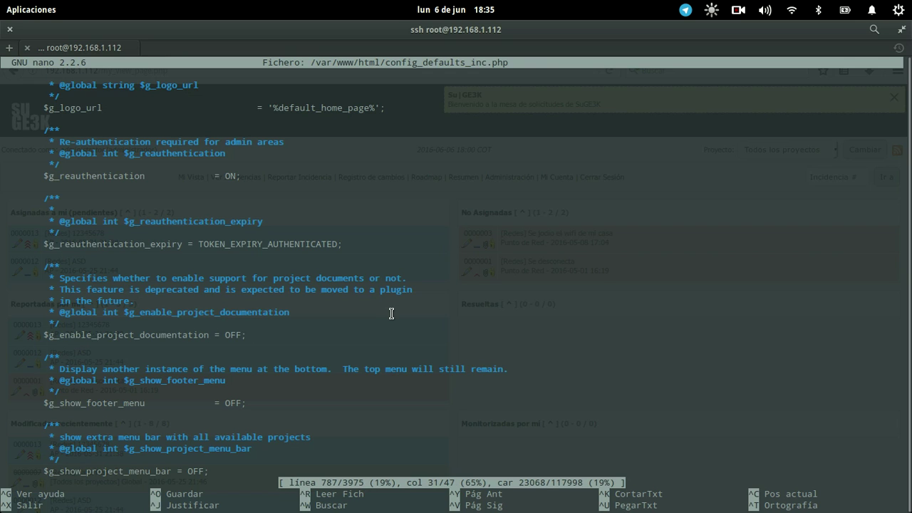
pyautogui.press('Right')
pyautogui.press('Right')
pyautogui.press('Right')
pyautogui.press('Right')
pyautogui.press('Right')
pyautogui.press('Right')
pyautogui.press('Right')
pyautogui.press('Right')
pyautogui.press('Right')
pyautogui.press('Right')
pyautogui.press('Right')
pyautogui.press('Right')
pyautogui.press('Right')
pyautogui.press('Right')
pyautogui.press('Right')
pyautogui.press('BackSpace')
pyautogui.press('BackSpace')
pyautogui.write('N')
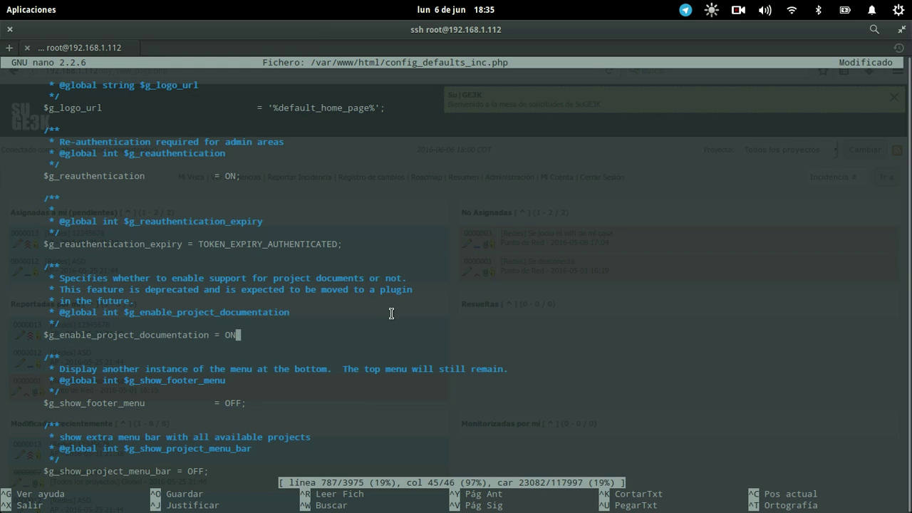
pyautogui.hotkey('ctrl', 'o')
pyautogui.press('Return')
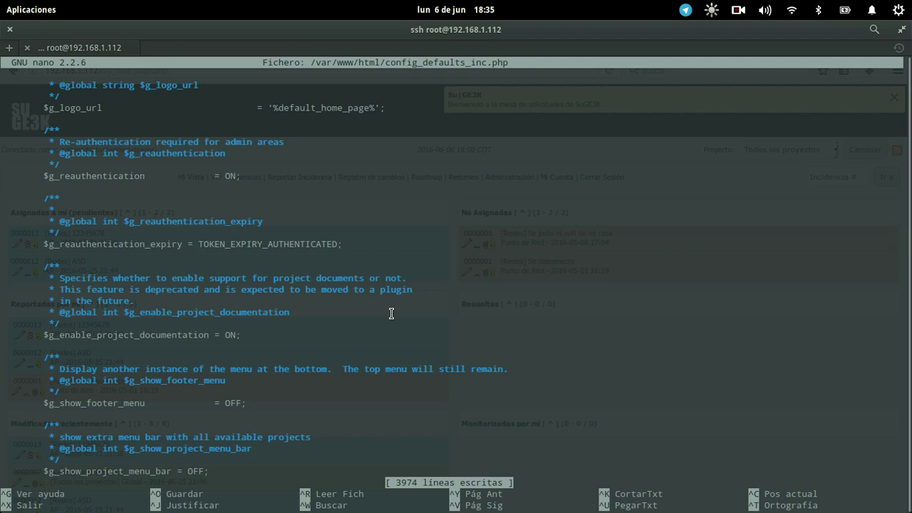
# - Switch to Firefox, reload the MantisBT page and open the Documentos section
pyautogui.hotkey('alt', 'Tab')
pyautogui.press('F5')
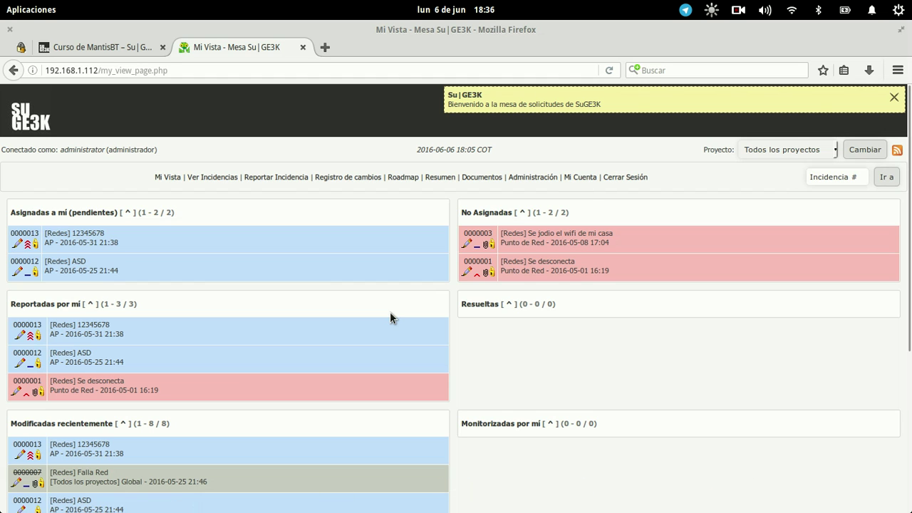
pyautogui.click(483, 179)
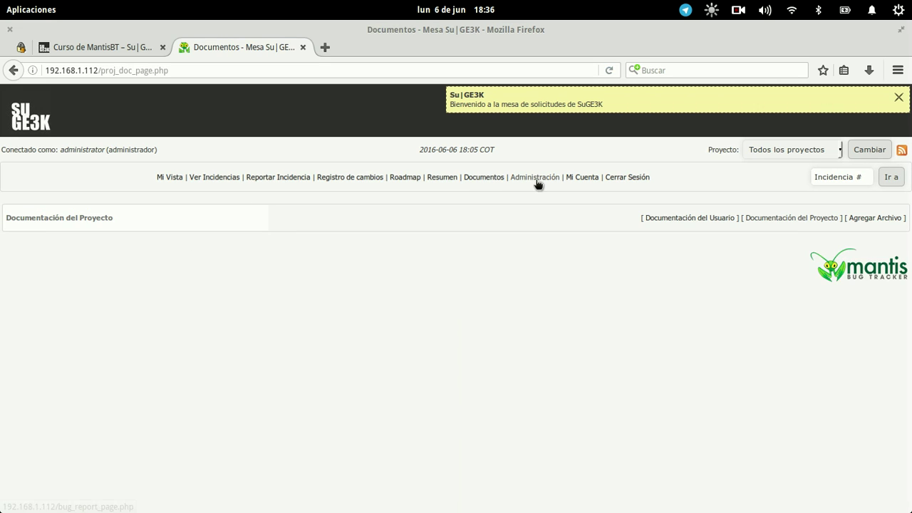
# - View the English folder of the linked user documentation, then return to the project documentation page
pyautogui.click(683, 220)
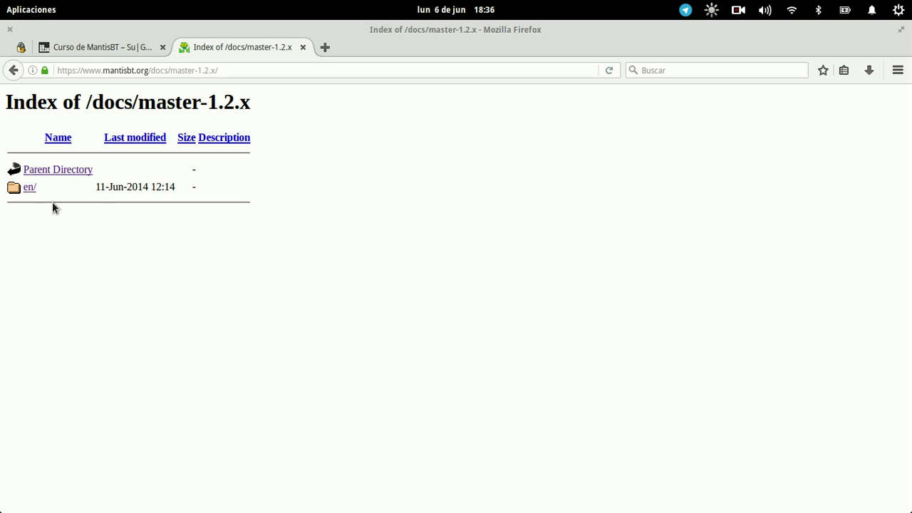
pyautogui.click(29, 189)
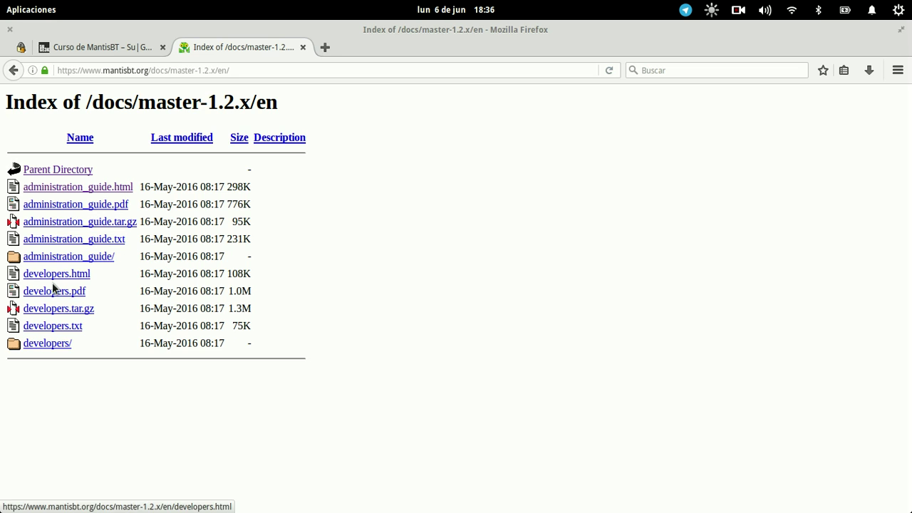
pyautogui.click(15, 71)
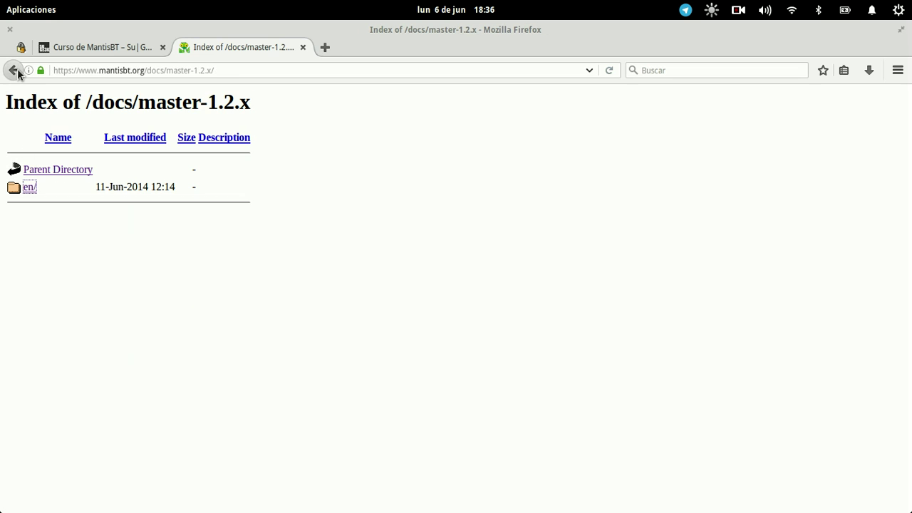
pyautogui.click(16, 72)
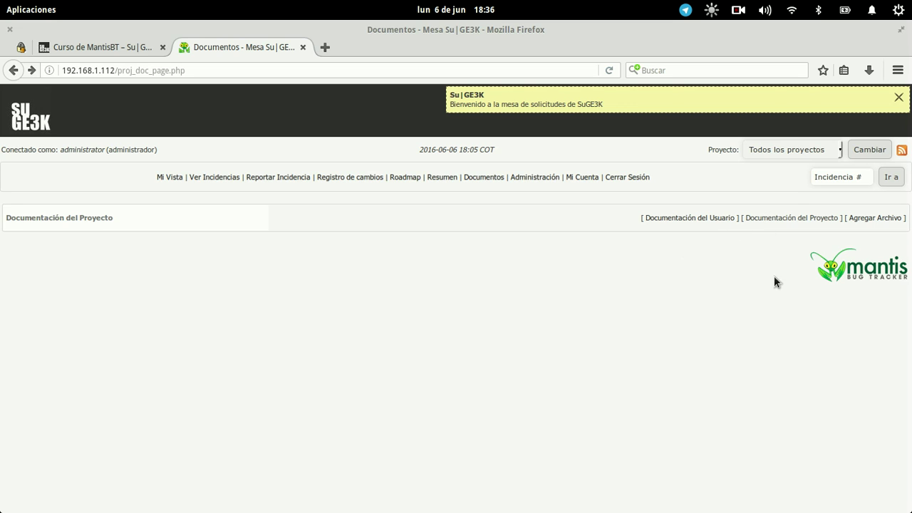
# - View the project documentation of Recursos Humanos, Infraestructura, MantisBT and Redes in turn
pyautogui.click(796, 151)
pyautogui.click(781, 184)
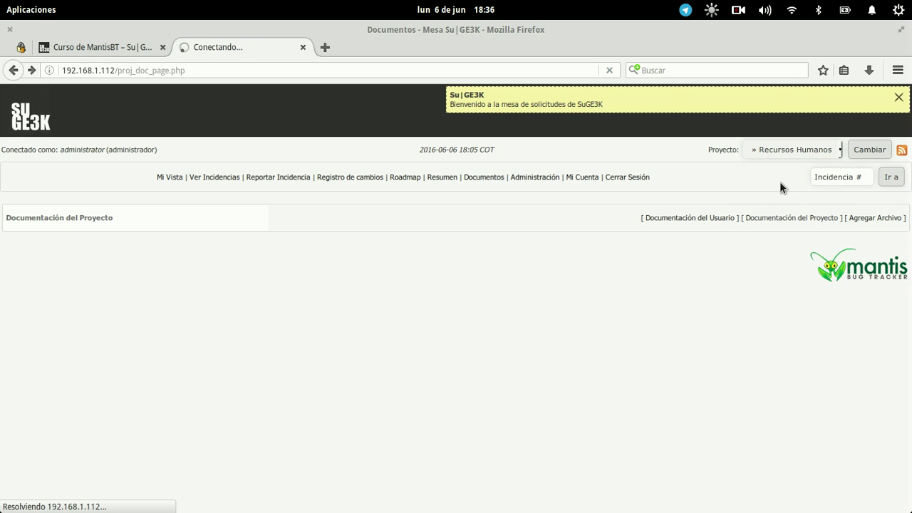
pyautogui.click(786, 154)
pyautogui.click(782, 214)
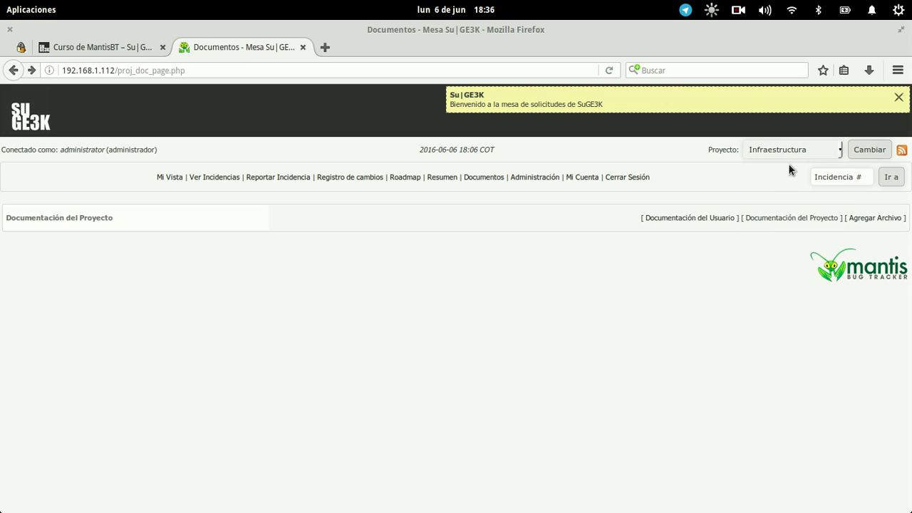
pyautogui.click(790, 150)
pyautogui.click(777, 204)
pyautogui.click(787, 143)
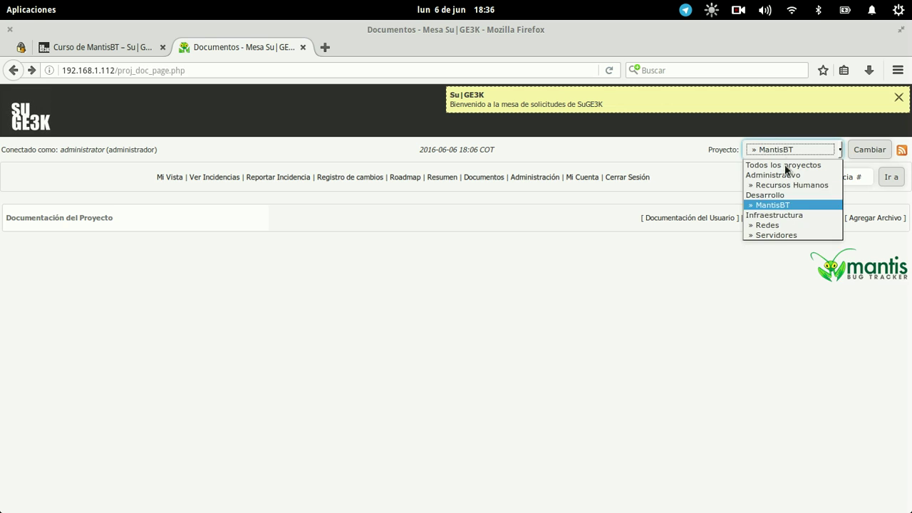
pyautogui.click(773, 224)
# - Make Servidores the active project and open the form for adding a file to its documentation
pyautogui.click(790, 149)
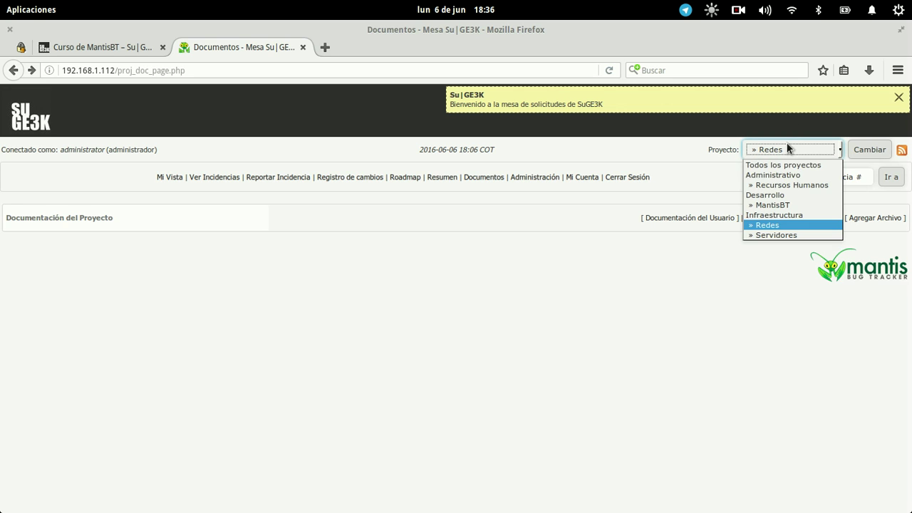
pyautogui.click(765, 236)
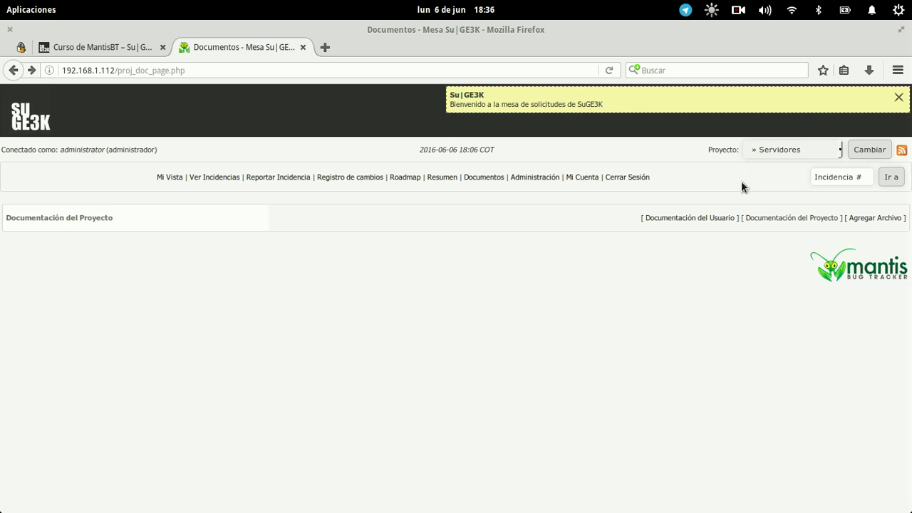
pyautogui.click(887, 218)
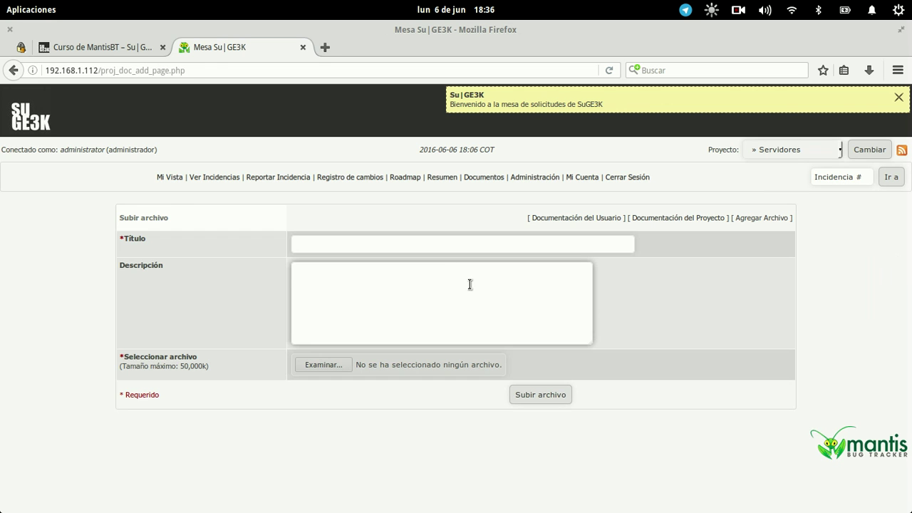
# - Title the new document "Manual de Como Crear Usuarios en Y Server"
pyautogui.click(417, 247)
pyautogui.write('Mnaual d')
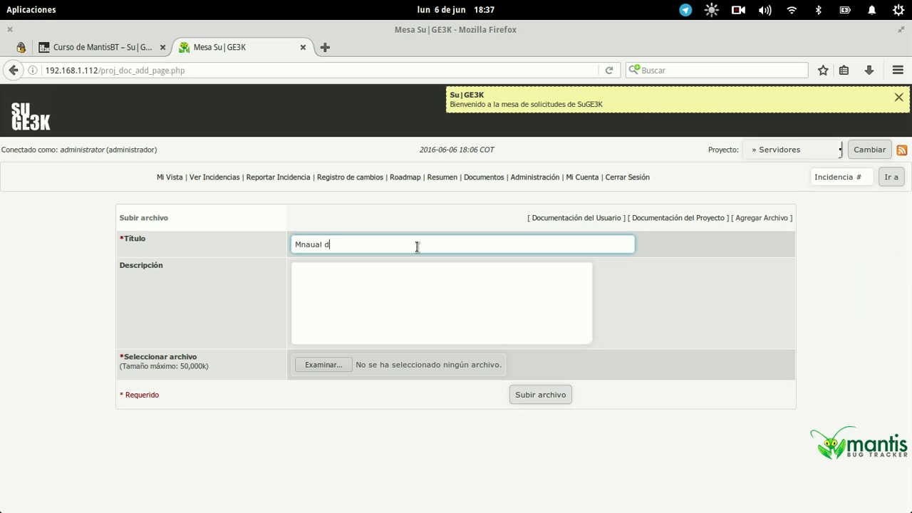
pyautogui.hotkey('ctrl', 'a')
pyautogui.write('Manual')
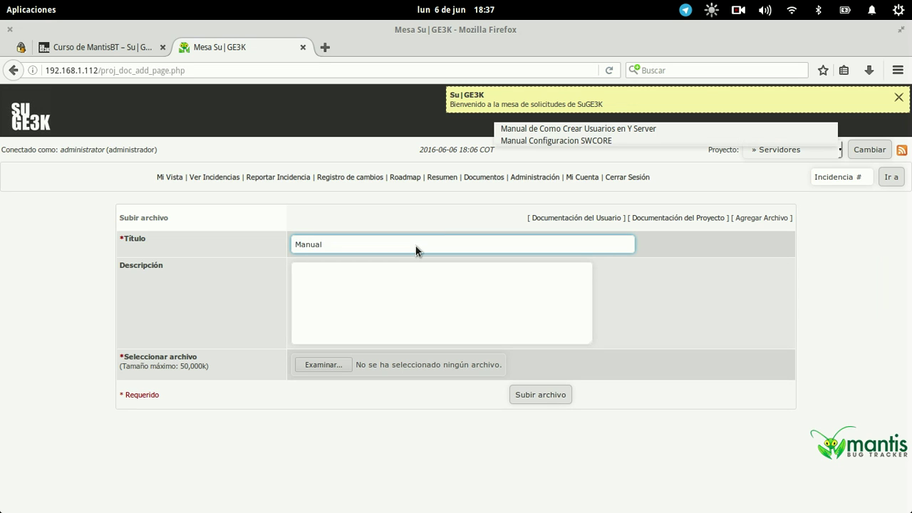
pyautogui.press('Down')
pyautogui.press('Tab')
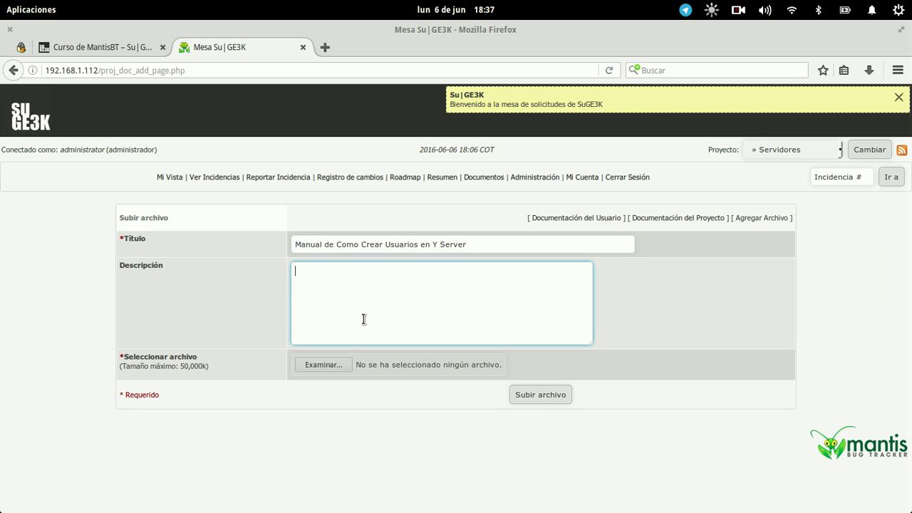
# - Attach Capitulo 1.odp to the document, upload it and continue to the project's document list
pyautogui.click(324, 366)
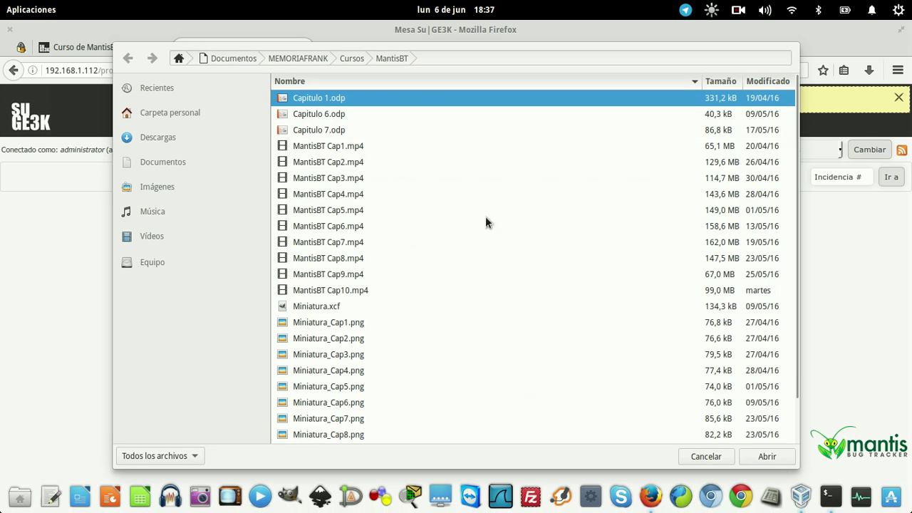
pyautogui.click(772, 450)
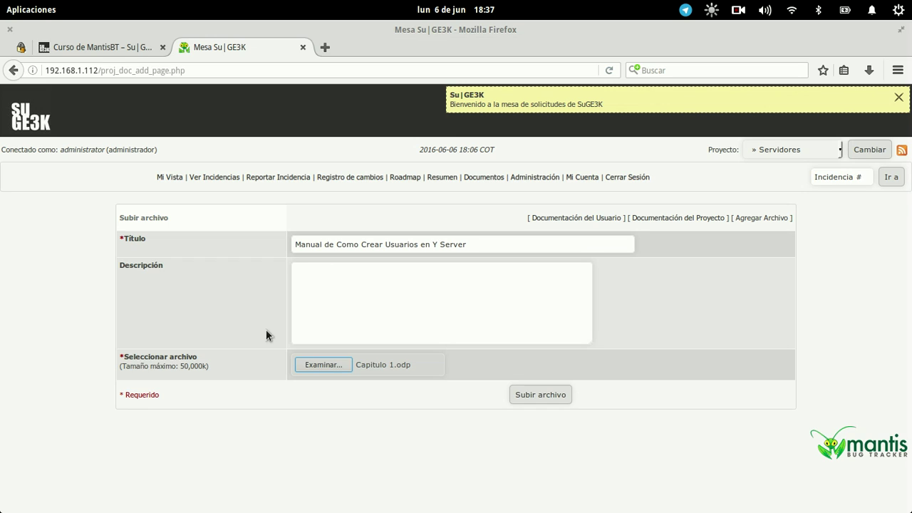
pyautogui.tripleClick(186, 365)
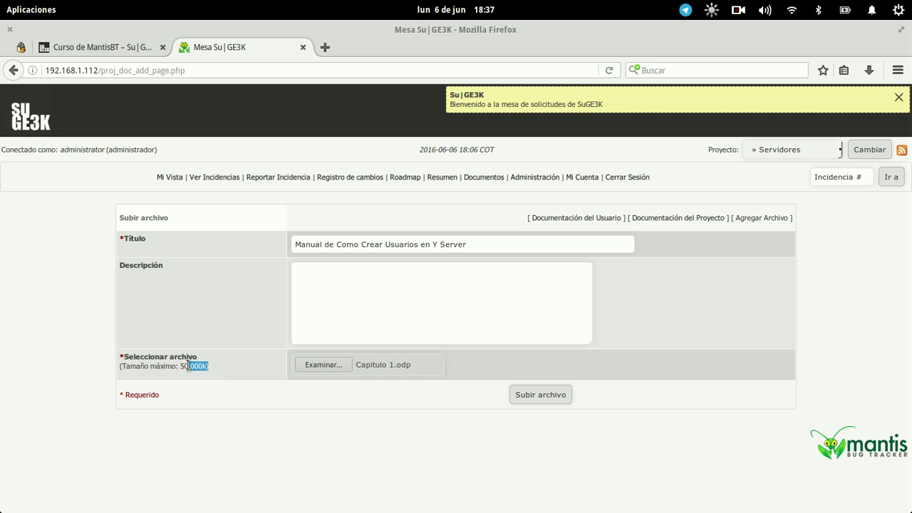
pyautogui.click(187, 365)
pyautogui.click(543, 396)
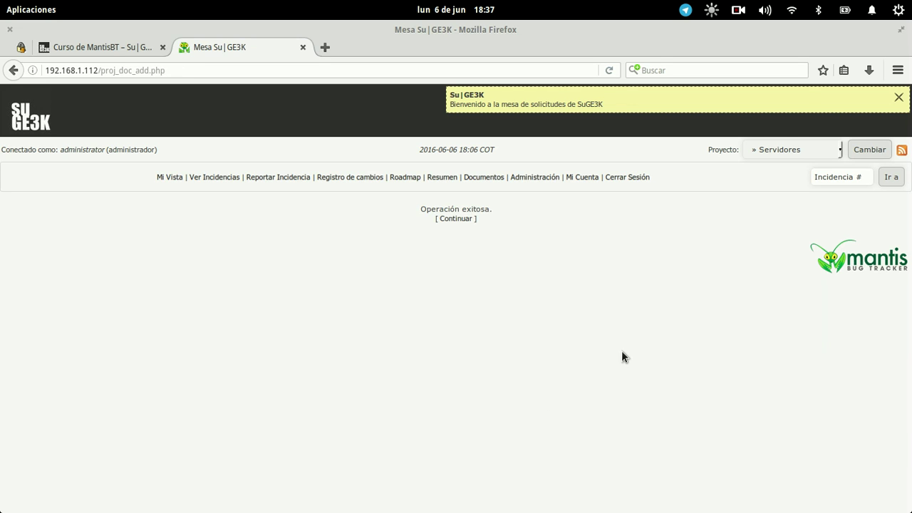
pyautogui.click(463, 219)
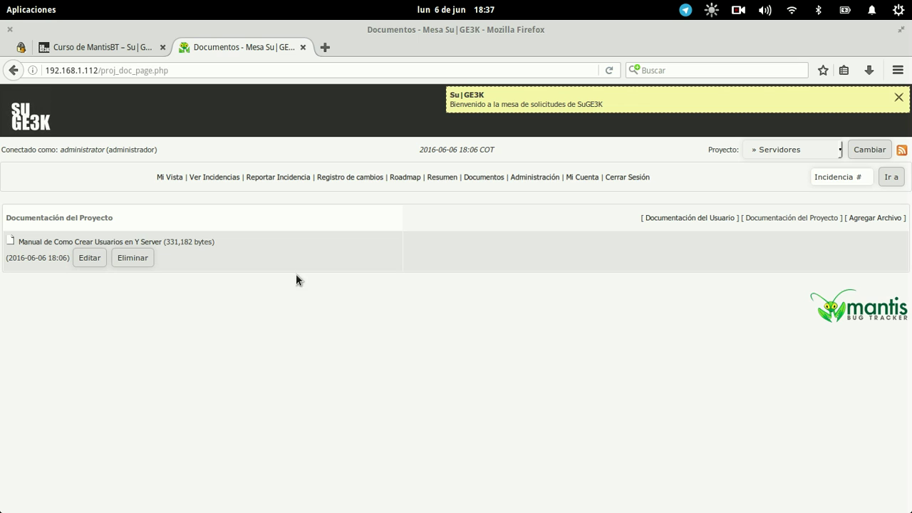
# - Save the manual's description as "Manual de como crear usuarios en el server Y cn respecto a la informacion solicitada por X persona"
pyautogui.click(87, 258)
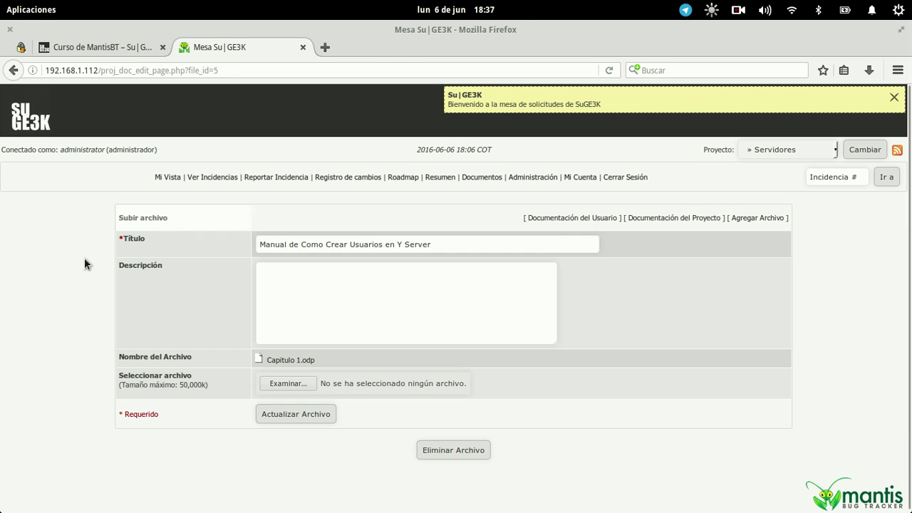
pyautogui.click(297, 320)
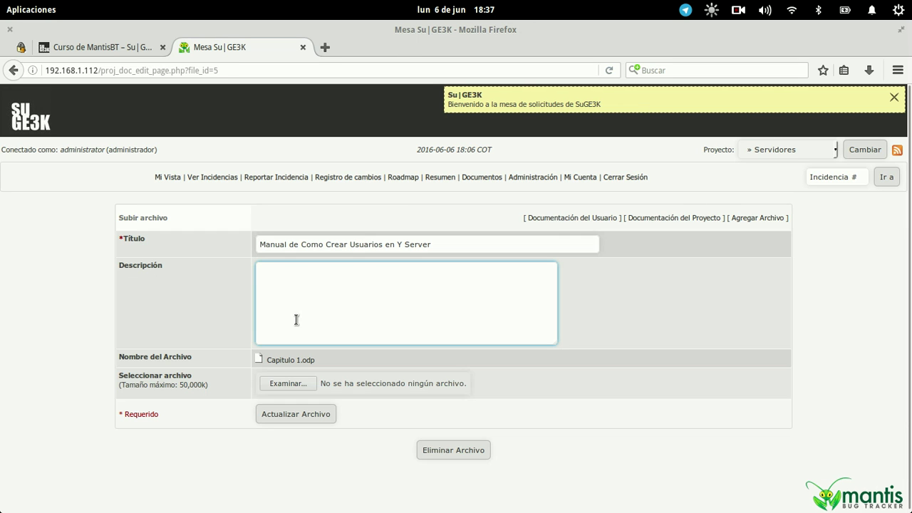
pyautogui.write('Manual de como crear usu')
pyautogui.write('arios ')
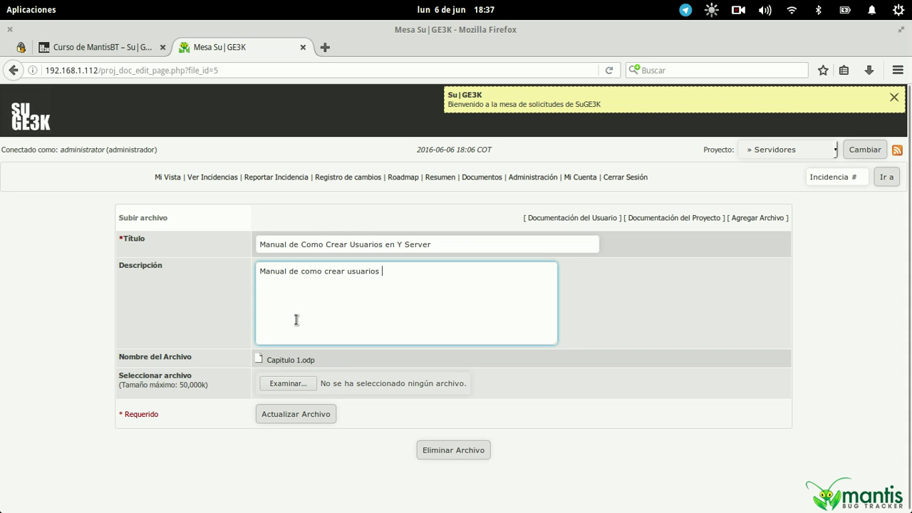
pyautogui.write('en el server Y cn respecto')
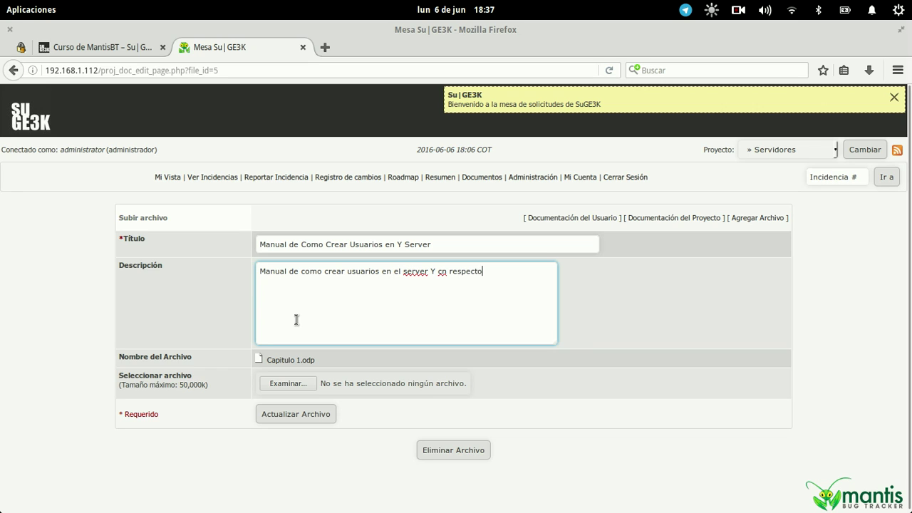
pyautogui.write(' a la informacion solicitada por X persona')
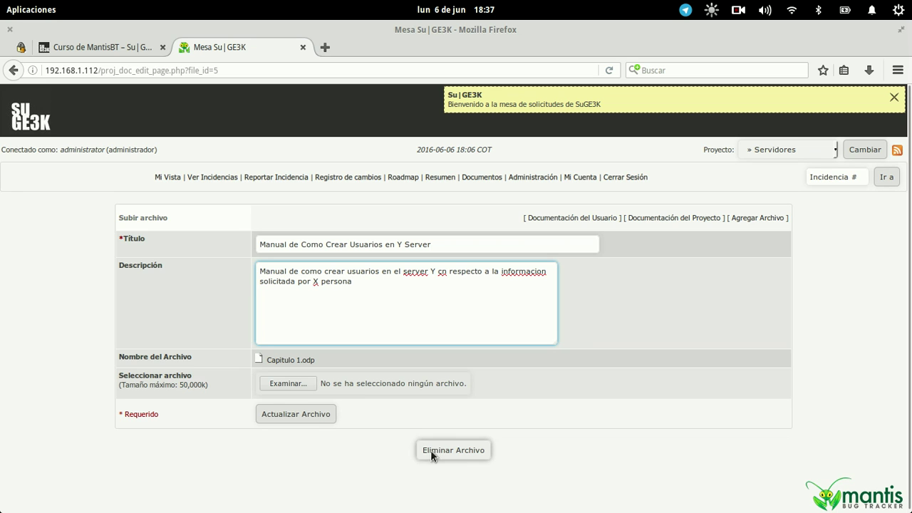
pyautogui.click(272, 410)
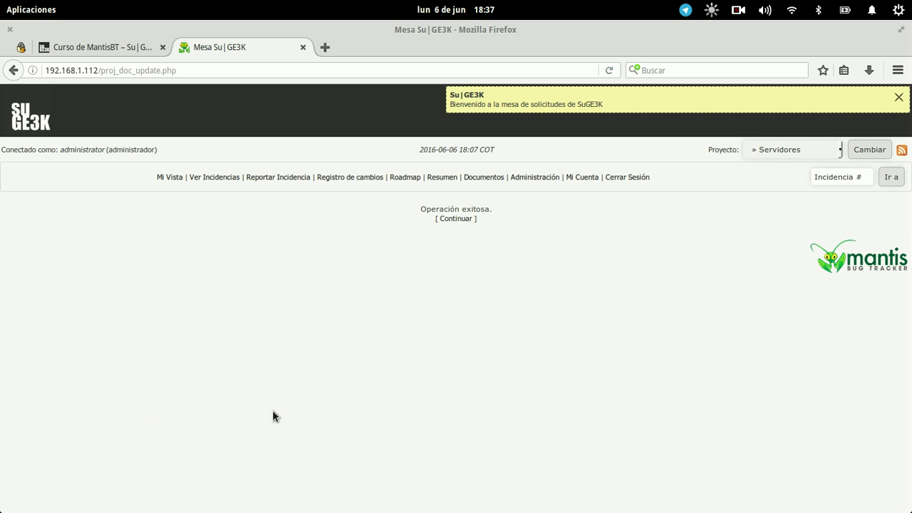
pyautogui.click(448, 219)
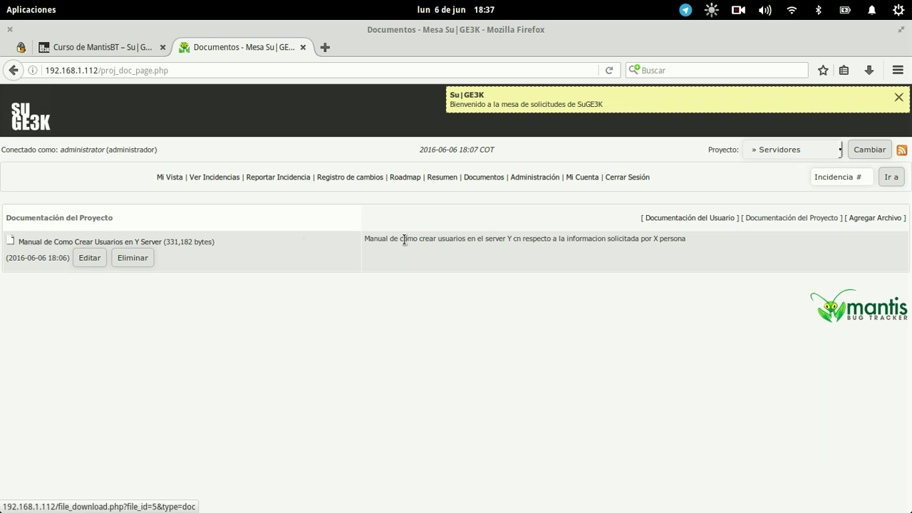
pyautogui.moveTo(694, 243); pyautogui.dragTo(322, 239)
pyautogui.click(490, 272)
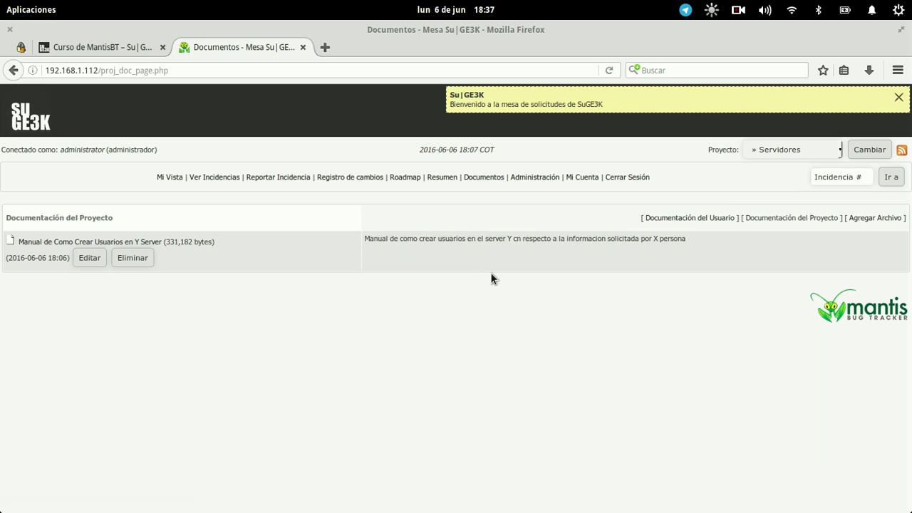
# - View the documentation of Redes, Infraestructura and Servidores in turn, and check the download prompt of the Servidores manual without opening the file
pyautogui.click(810, 150)
pyautogui.click(796, 224)
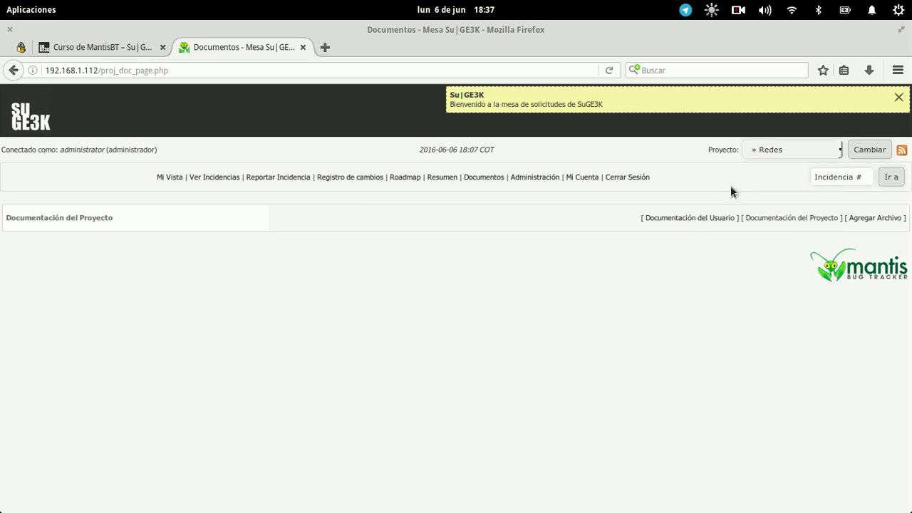
pyautogui.click(751, 151)
pyautogui.click(762, 218)
pyautogui.click(793, 150)
pyautogui.click(779, 235)
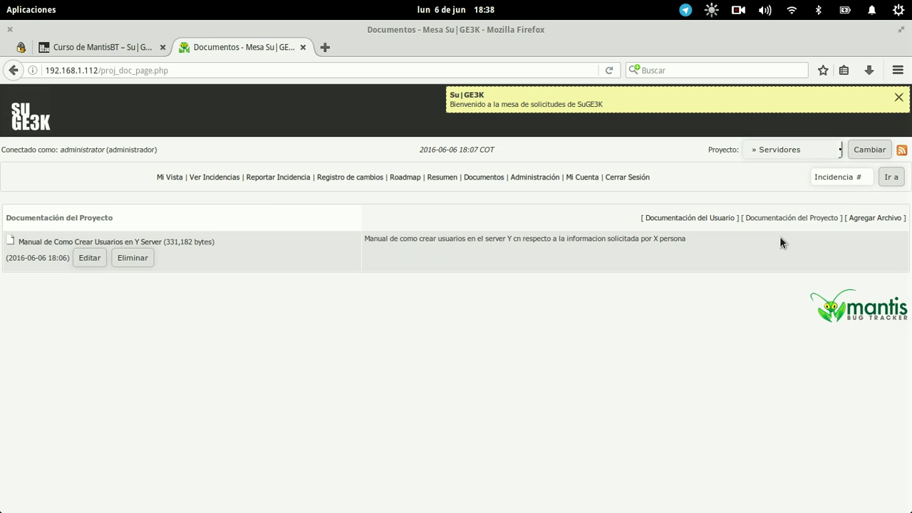
pyautogui.click(152, 242)
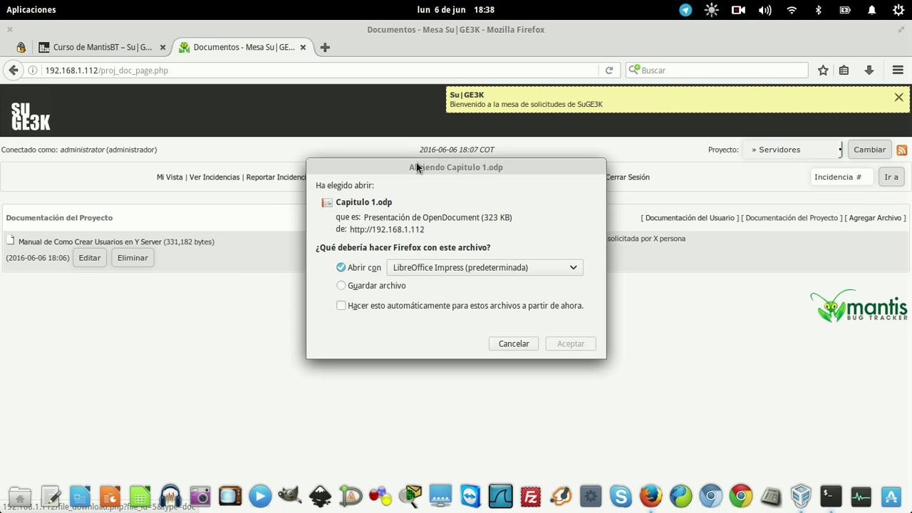
pyautogui.click(514, 344)
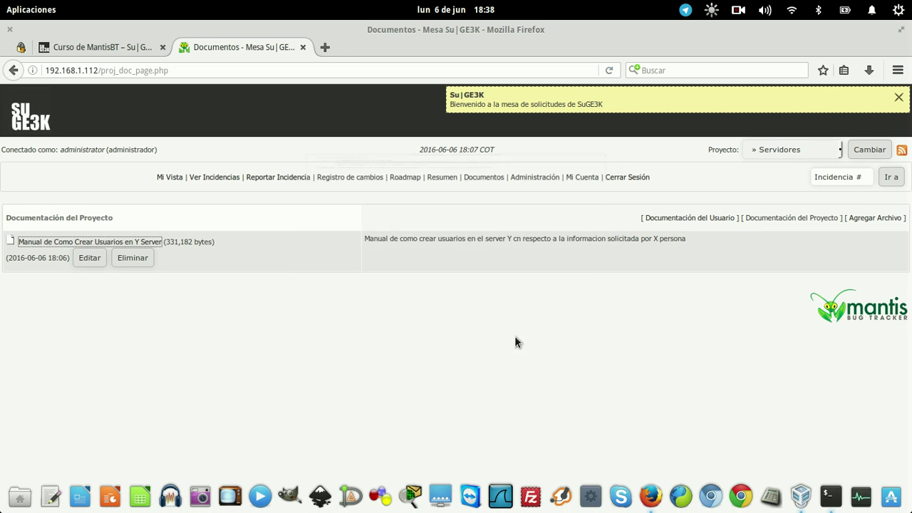
# - Make Redes the active project and open the form for adding a file to its documentation
pyautogui.click(812, 150)
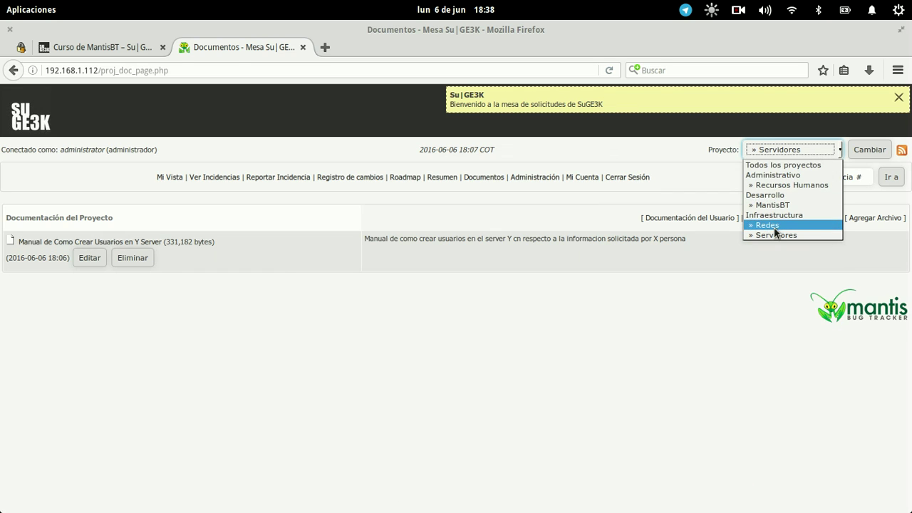
pyautogui.click(770, 226)
pyautogui.click(874, 218)
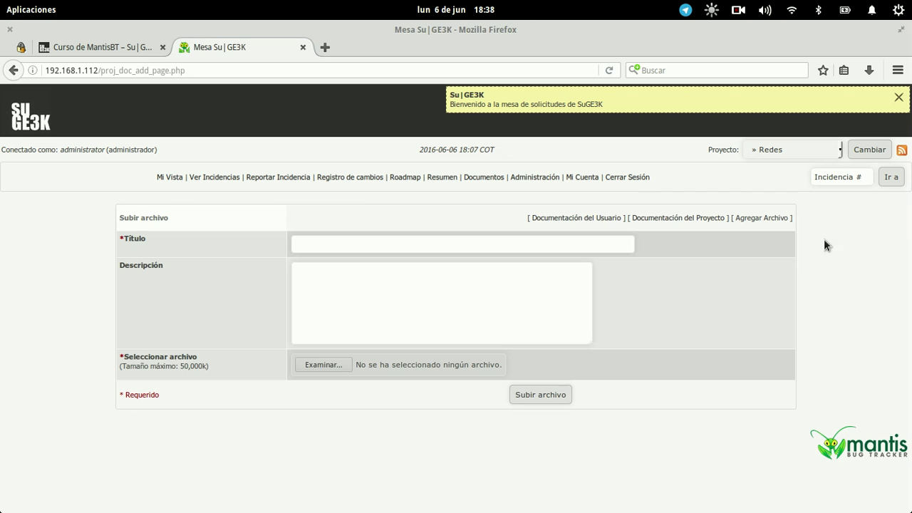
# - Title the Redes document "Manual Configuracion SWCORE" and describe it as "Mnual d como configurar el SW CORE"
pyautogui.click(423, 240)
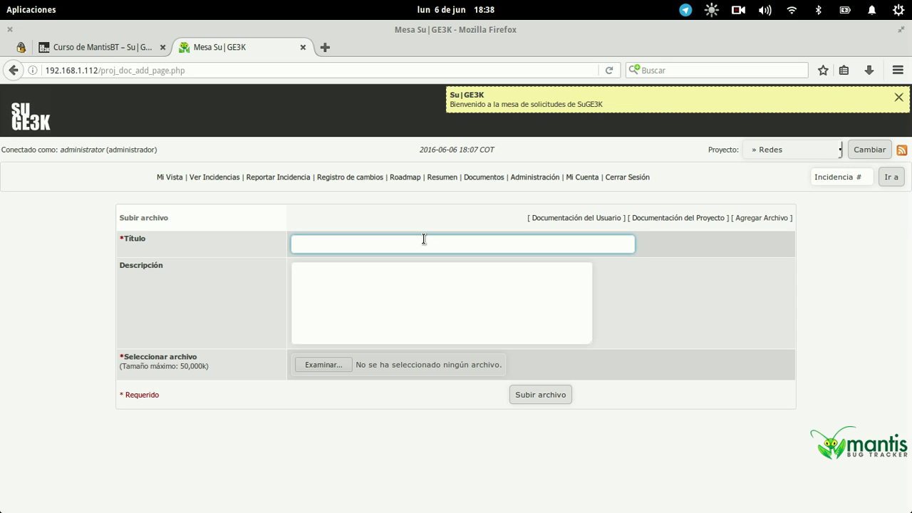
pyautogui.write('Ma')
pyautogui.press('Down')
pyautogui.press('Down')
pyautogui.press('Tab')
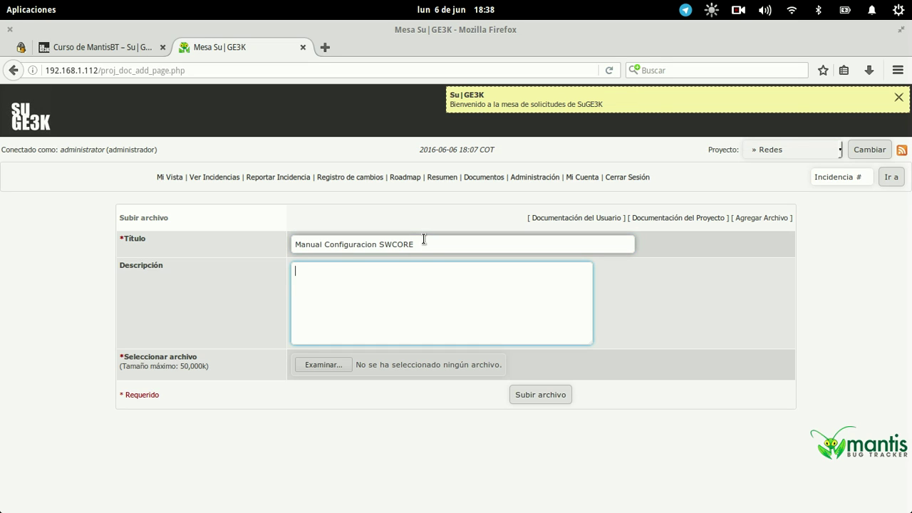
pyautogui.write('Mnual d como configurar el SW')
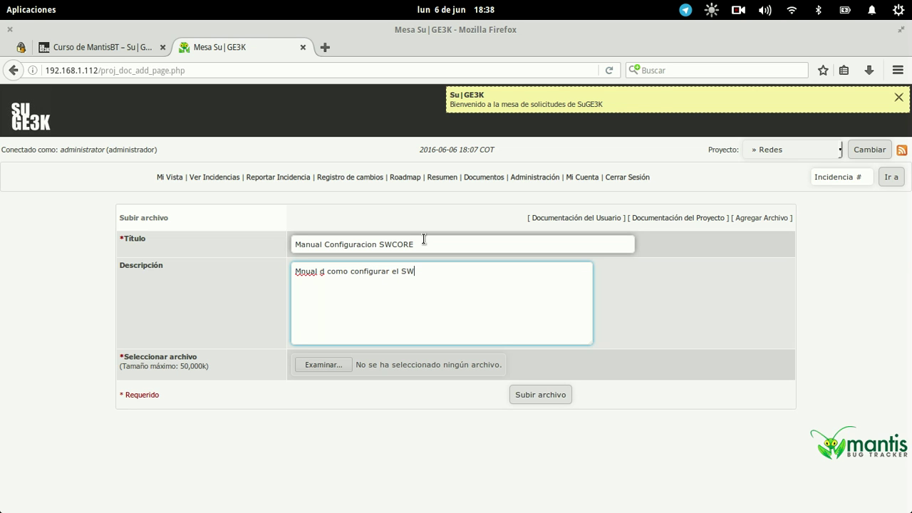
pyautogui.write(' CORE')
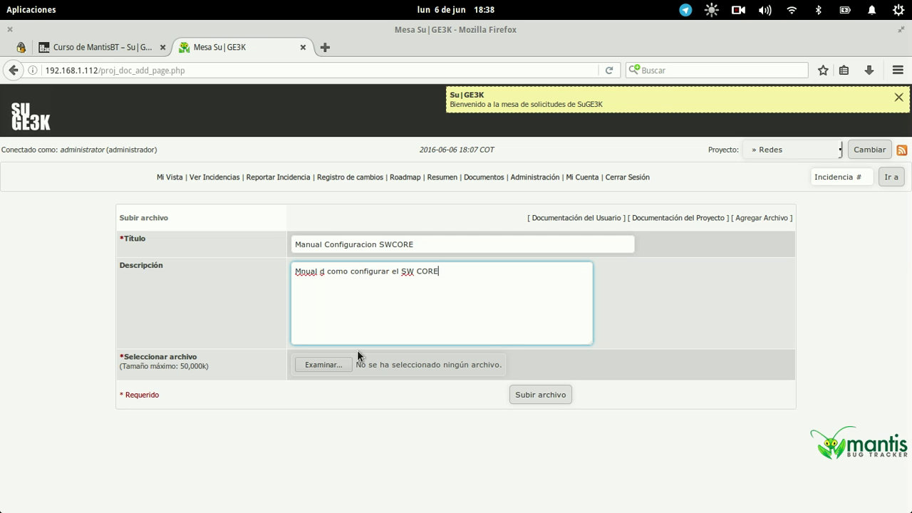
# - Attach Camara de Comercio SuGE3K.pdf from Descargas to the document, upload it and continue to the project's document list
pyautogui.click(326, 364)
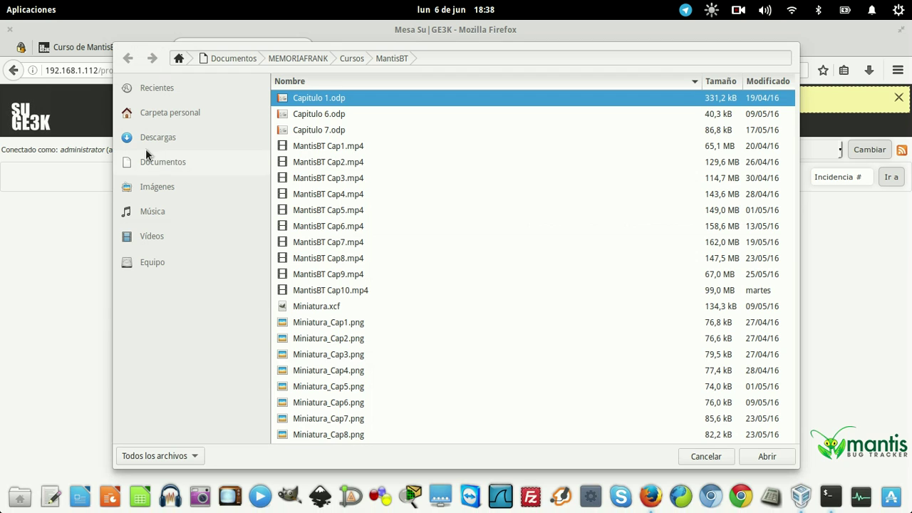
pyautogui.click(168, 138)
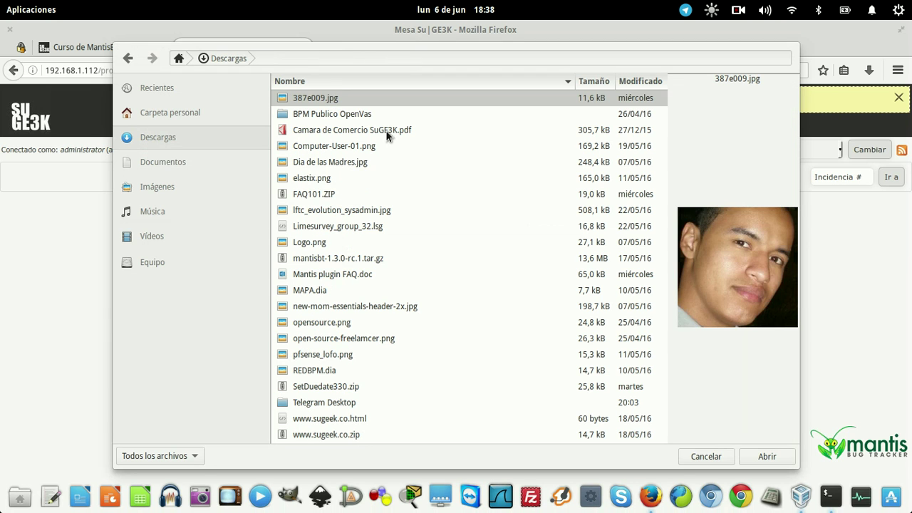
pyautogui.click(386, 130)
pyautogui.click(777, 458)
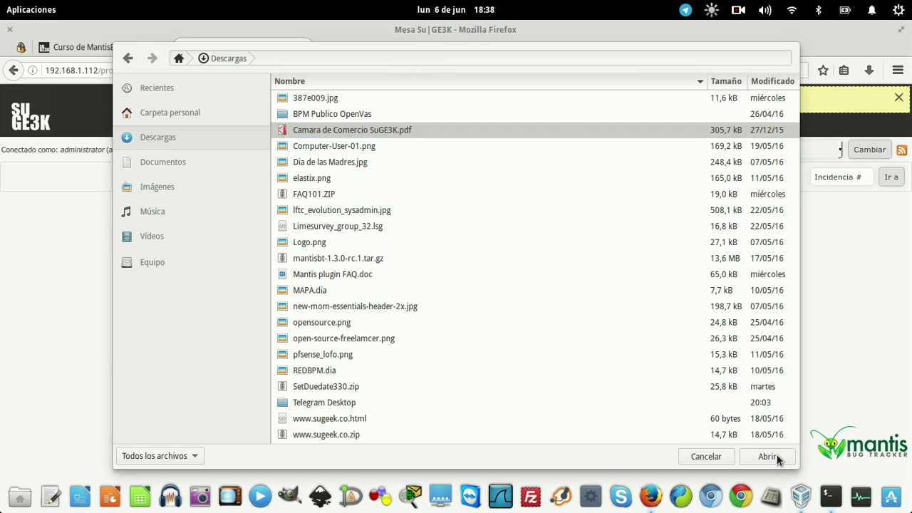
pyautogui.click(541, 393)
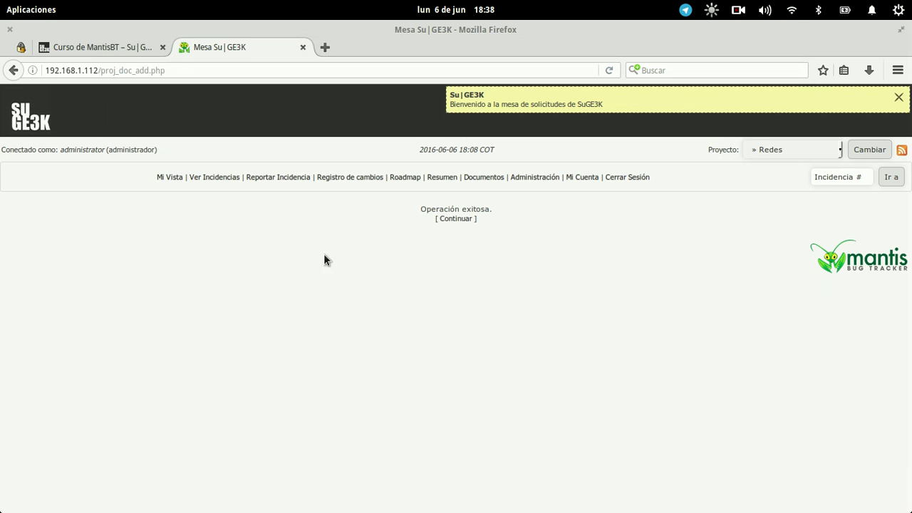
pyautogui.click(456, 218)
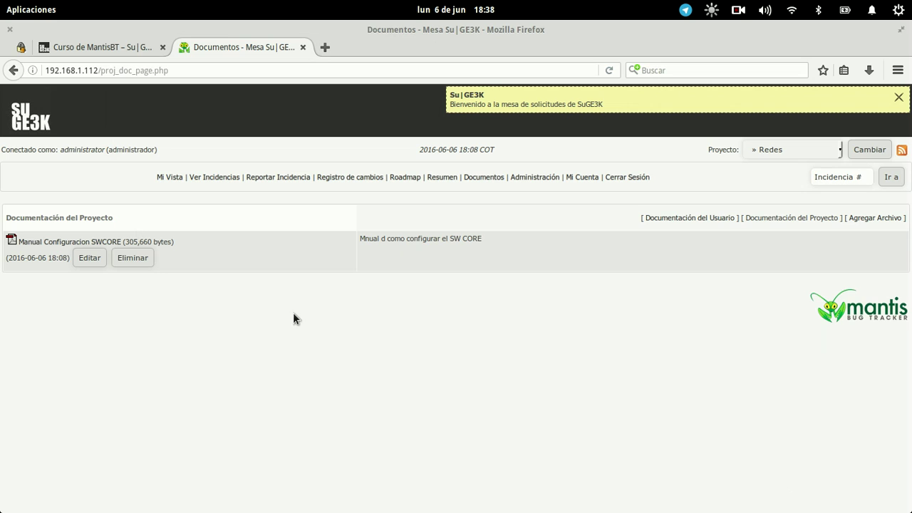
# - Review the uploaded Redes document, compare the documentation of Servidores and Redes, and view it for all projects
pyautogui.moveTo(184, 251); pyautogui.dragTo(60, 225)
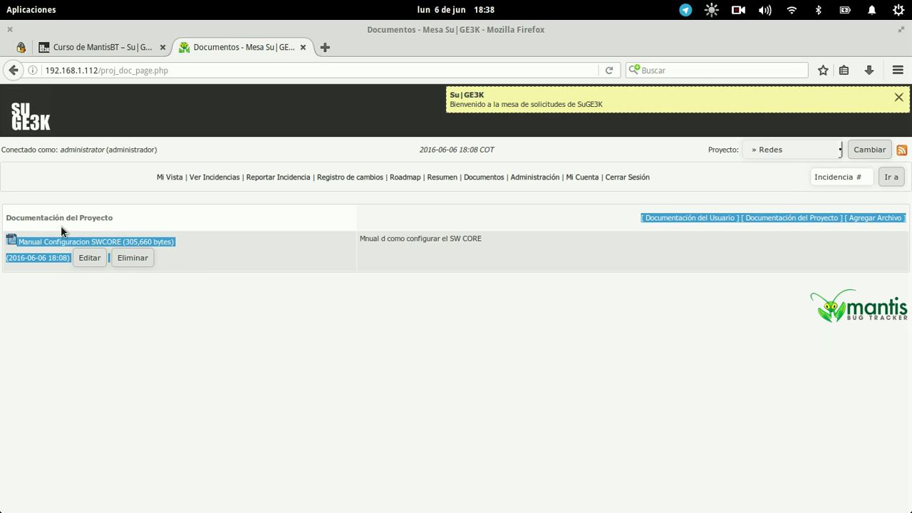
pyautogui.click(696, 182)
pyautogui.click(799, 150)
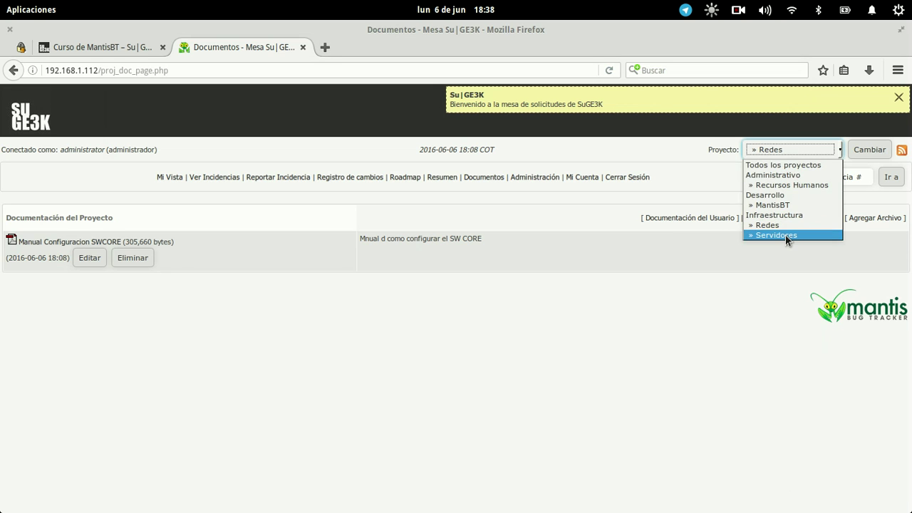
pyautogui.click(785, 235)
pyautogui.click(801, 149)
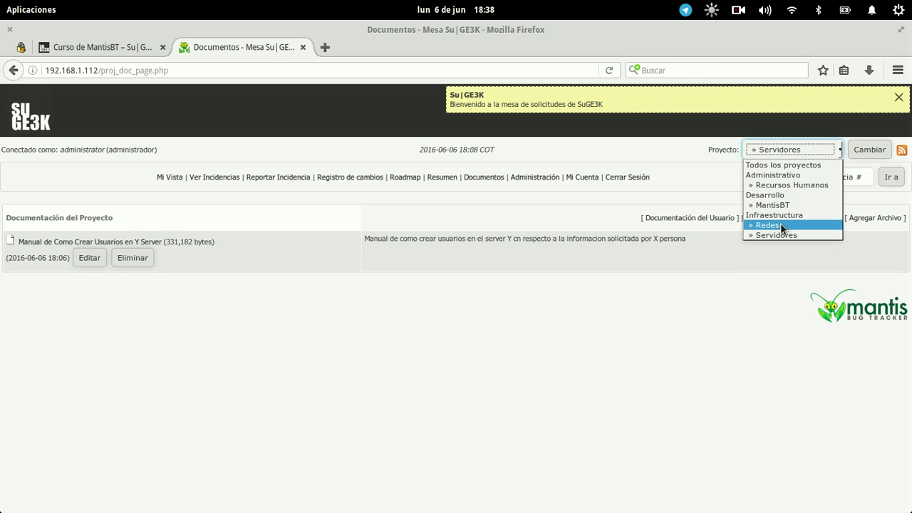
pyautogui.click(768, 225)
pyautogui.click(780, 149)
pyautogui.click(779, 165)
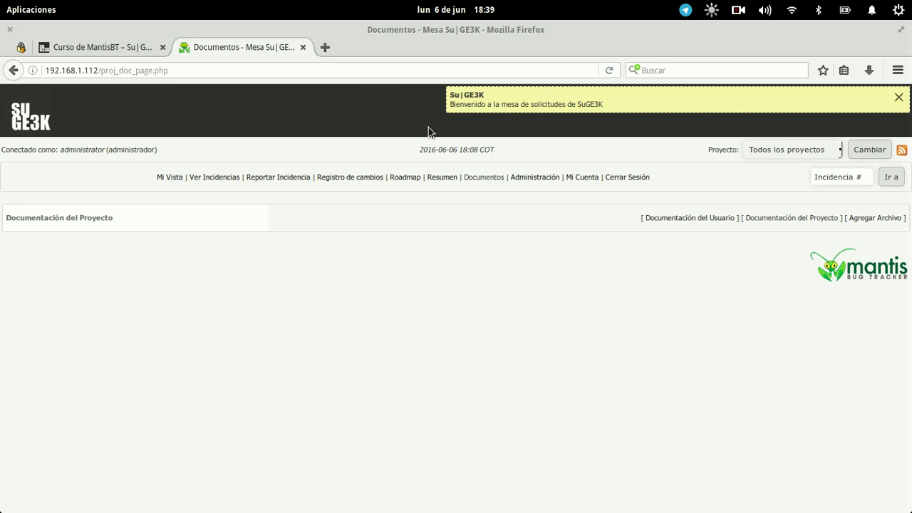
# - Open the GitHub repository mantisbt-plugins/faq in a new browser tab
pyautogui.click(326, 48)
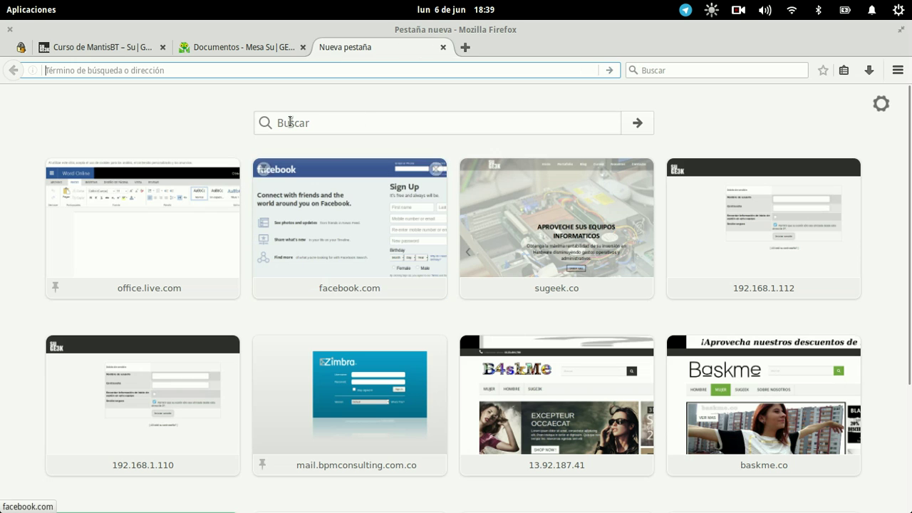
pyautogui.write('git')
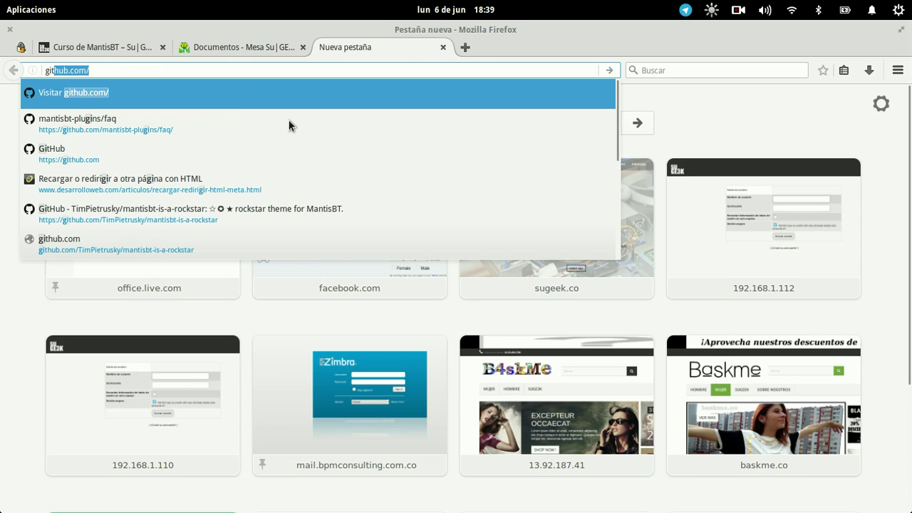
pyautogui.press('Down')
pyautogui.press('Down')
pyautogui.press('Up')
pyautogui.press('Return')
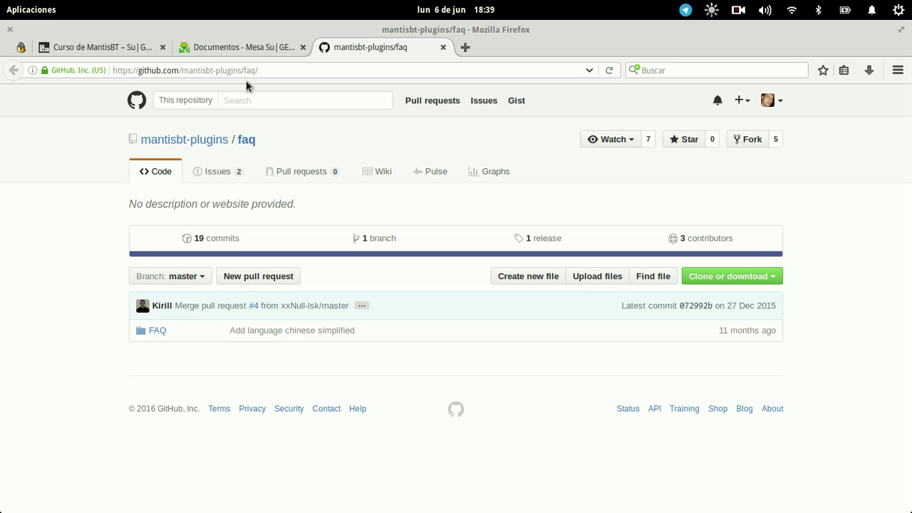
# - Return to the MantisBT page and open its administration area, authenticating again with the account password
pyautogui.click(264, 46)
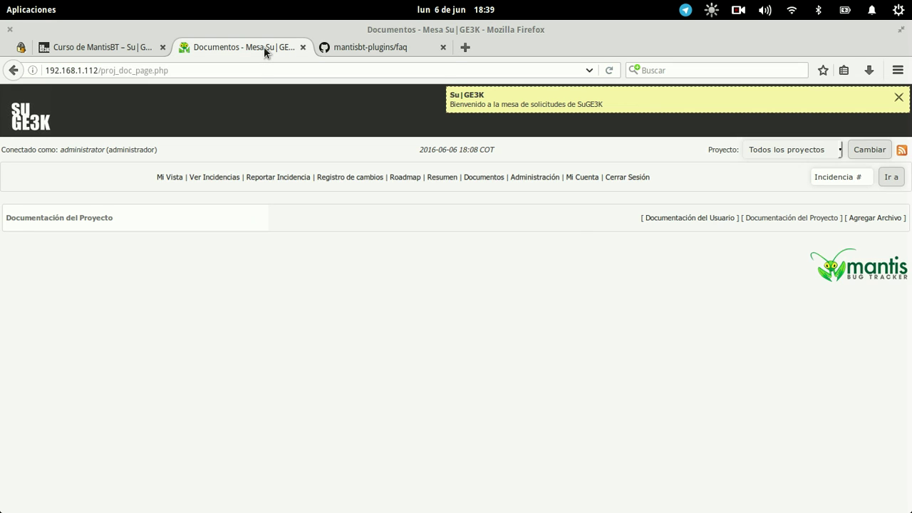
pyautogui.click(544, 178)
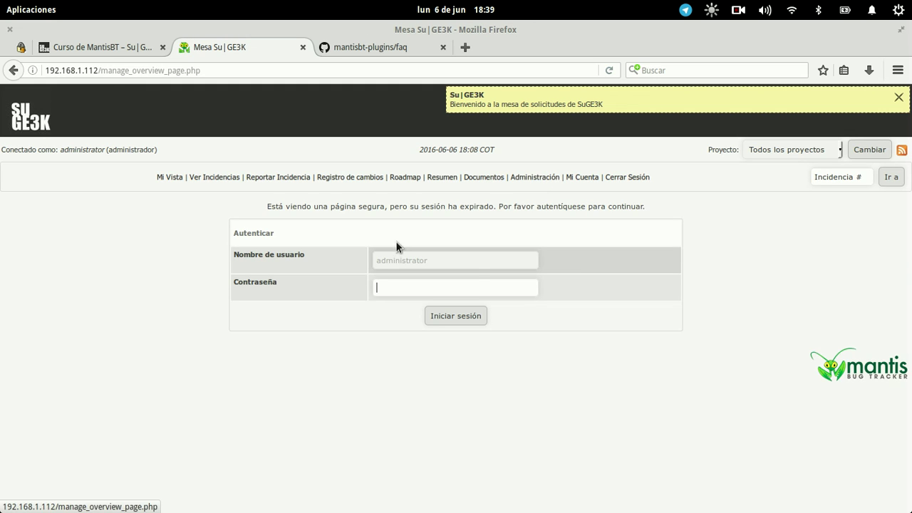
pyautogui.write('•••••••••')
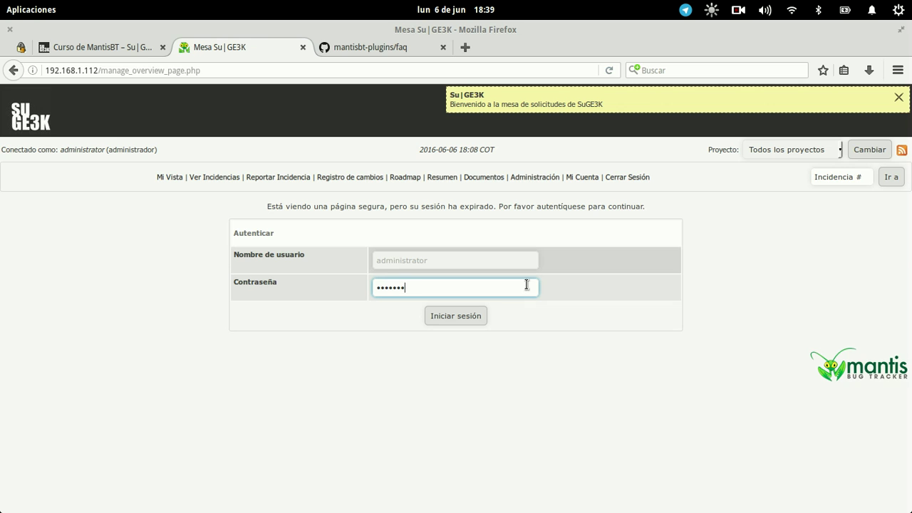
pyautogui.press('Return')
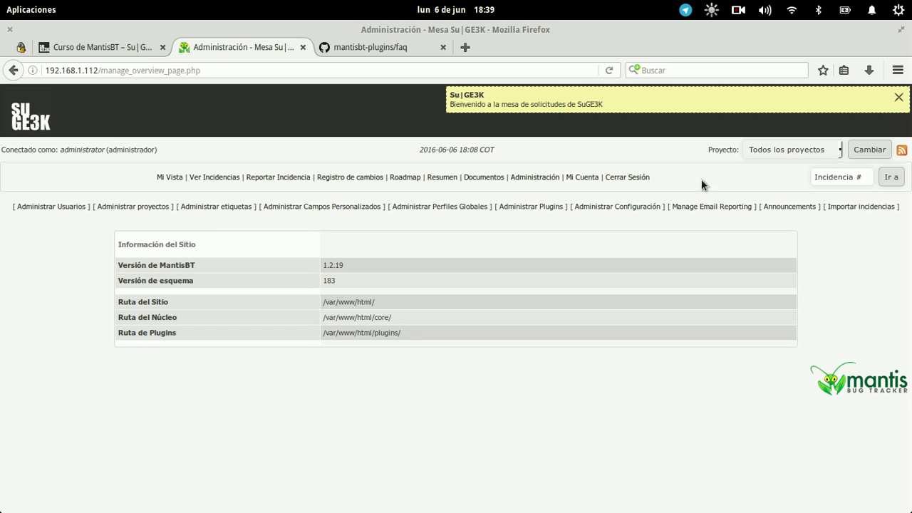
# - Install the available FAQ 1.01 plugin from plugin management, open its FAQ page and check the list of projects
pyautogui.click(549, 206)
pyautogui.scroll(-6, 637, 369)
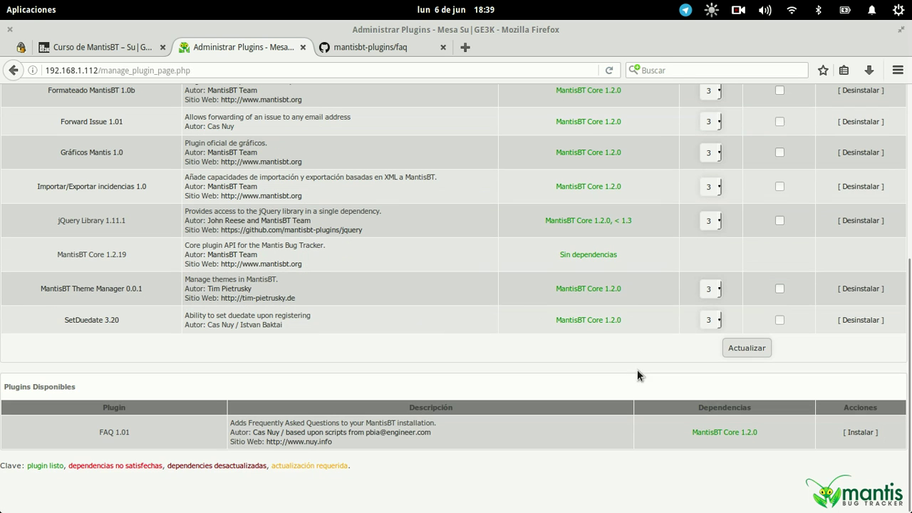
pyautogui.click(861, 432)
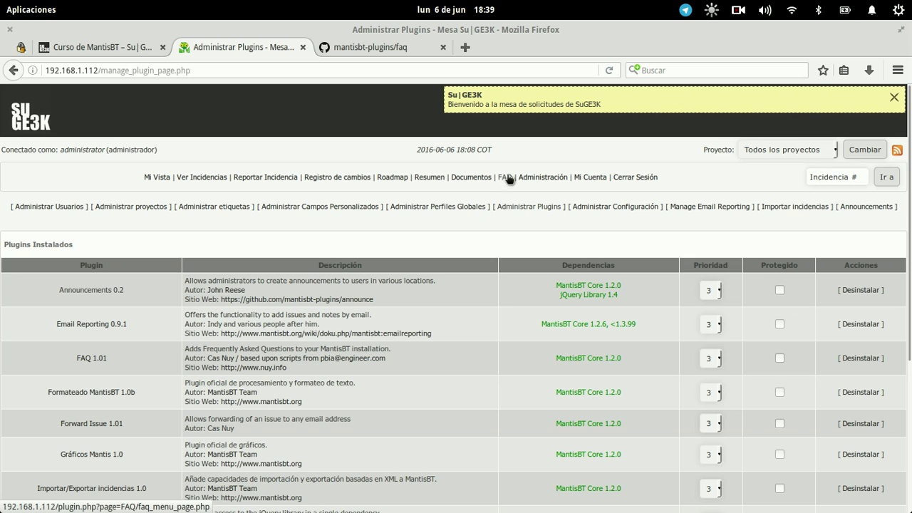
pyautogui.click(506, 177)
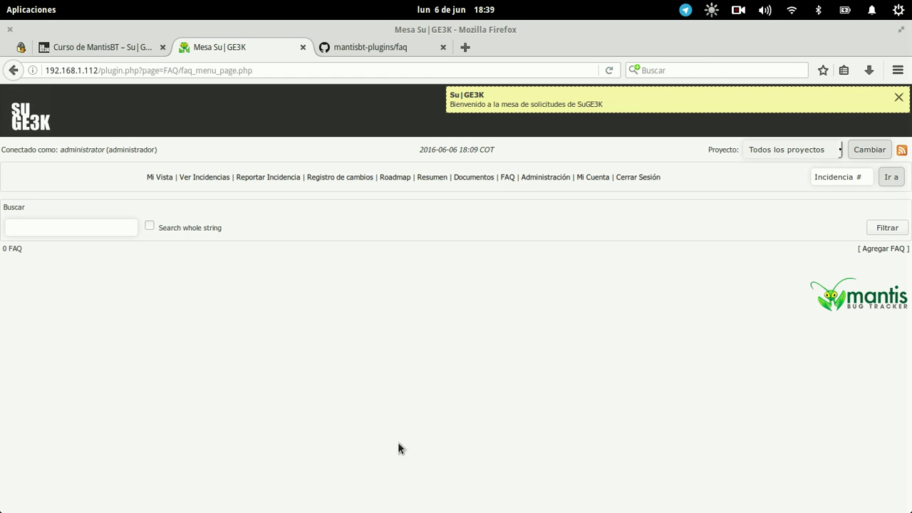
pyautogui.click(788, 151)
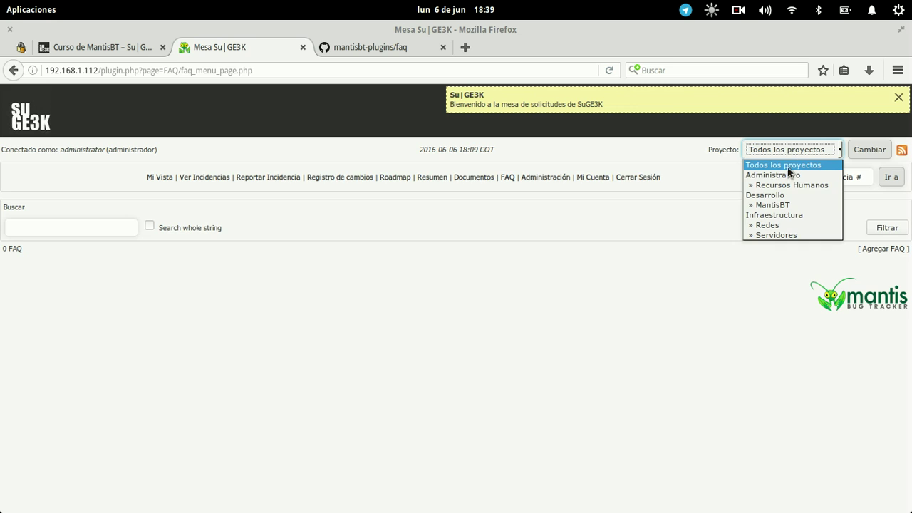
pyautogui.click(614, 248)
# - In the FAQ plugin's configuration, turn off opening FAQs in a new window and save the configuration
pyautogui.click(547, 178)
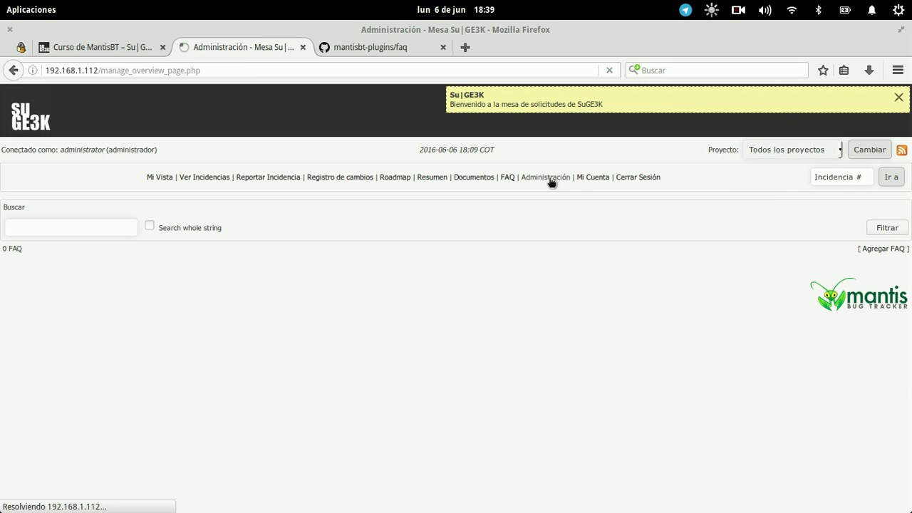
pyautogui.click(540, 206)
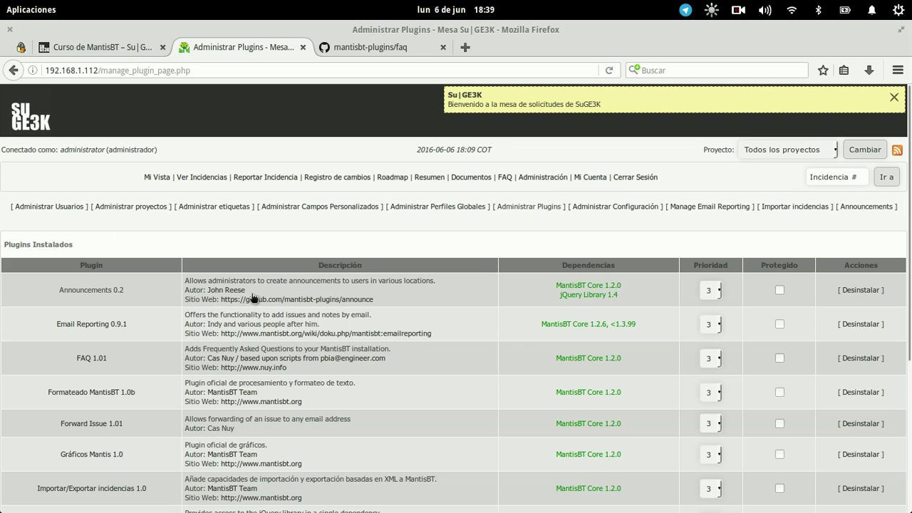
pyautogui.click(84, 359)
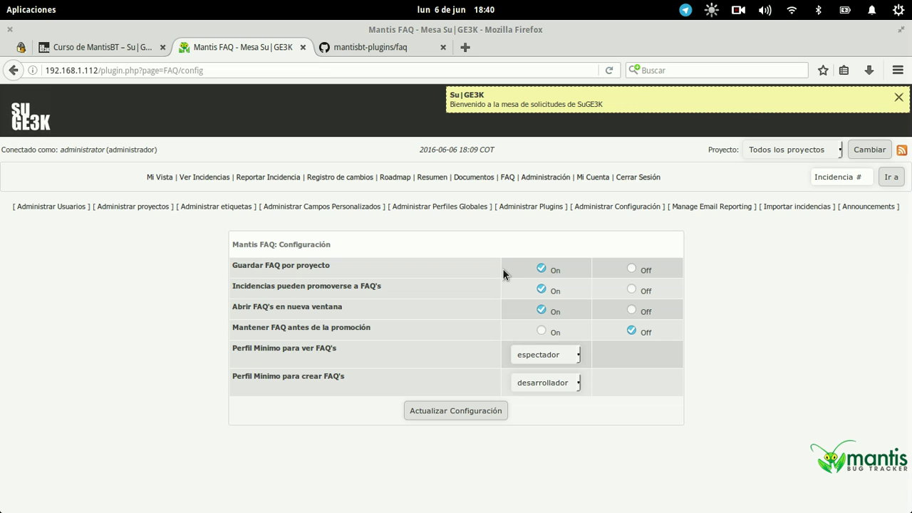
pyautogui.click(632, 311)
pyautogui.moveTo(297, 347); pyautogui.dragTo(374, 344)
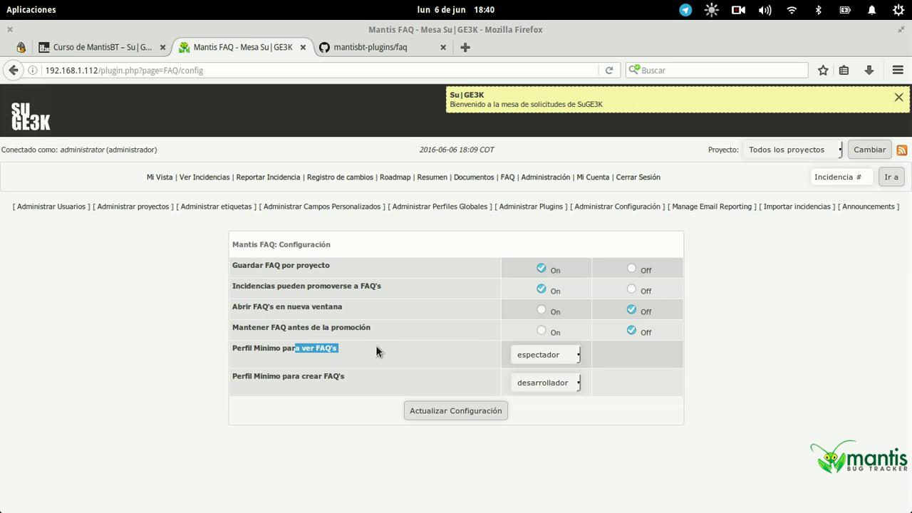
pyautogui.click(376, 345)
pyautogui.click(430, 411)
# - Open the closed issue 0000007 Falla Red from My View, promote it to a FAQ and continue to the FAQ list
pyautogui.click(507, 178)
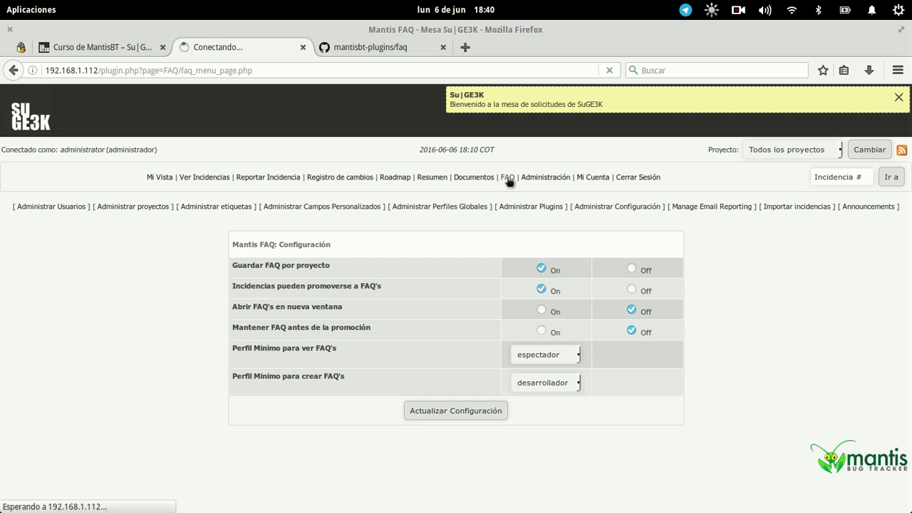
pyautogui.click(151, 177)
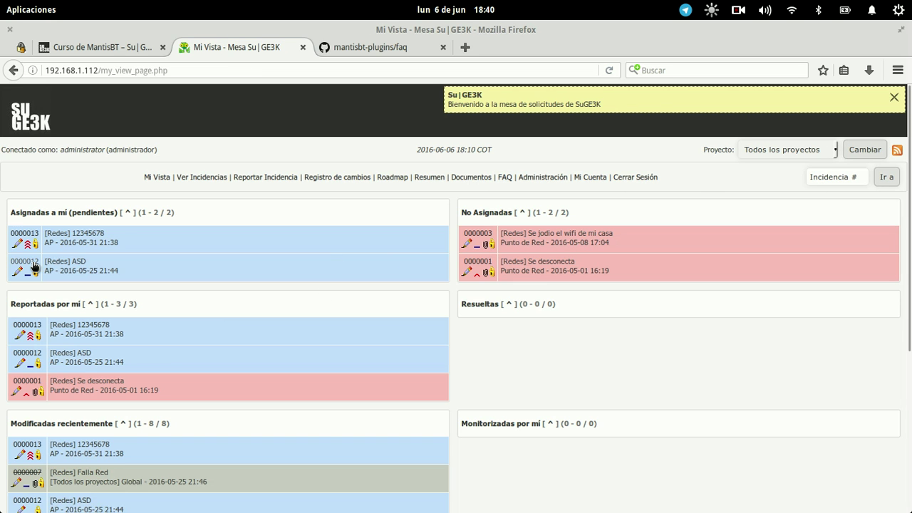
pyautogui.click(21, 476)
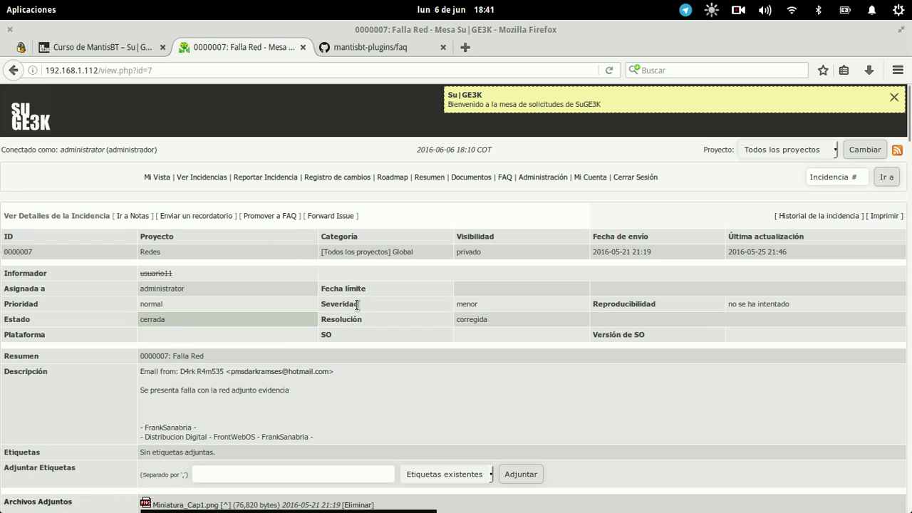
pyautogui.click(278, 216)
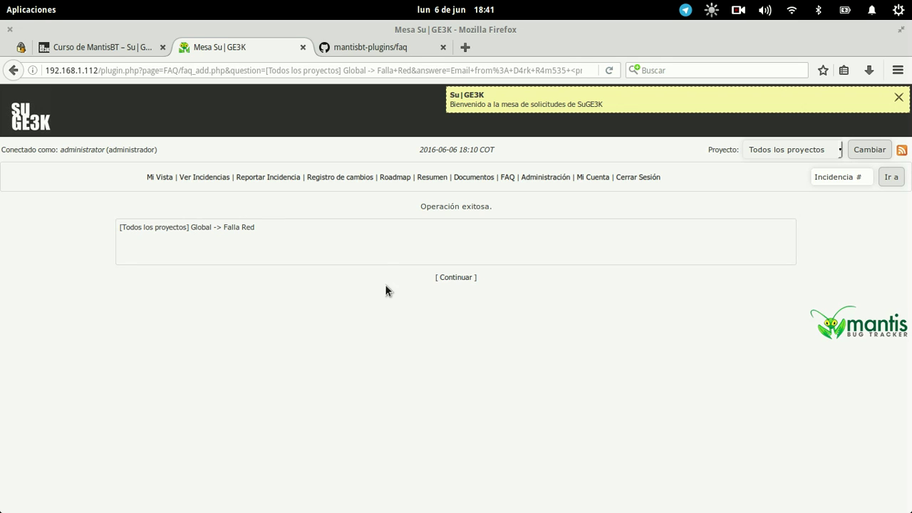
pyautogui.click(453, 278)
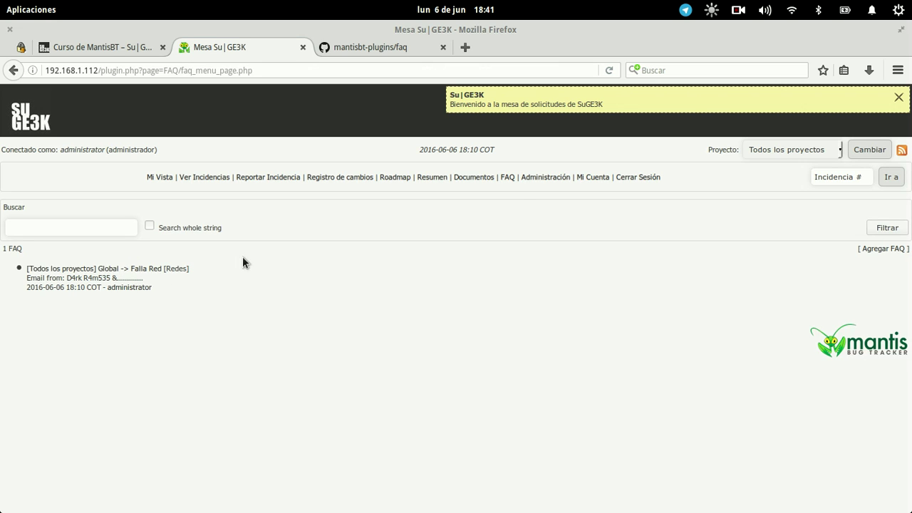
# - Compare the FAQ lists of Redes, MantisBT, Desarrollo and all projects, and view the Falla Red entry under Redes
pyautogui.click(757, 152)
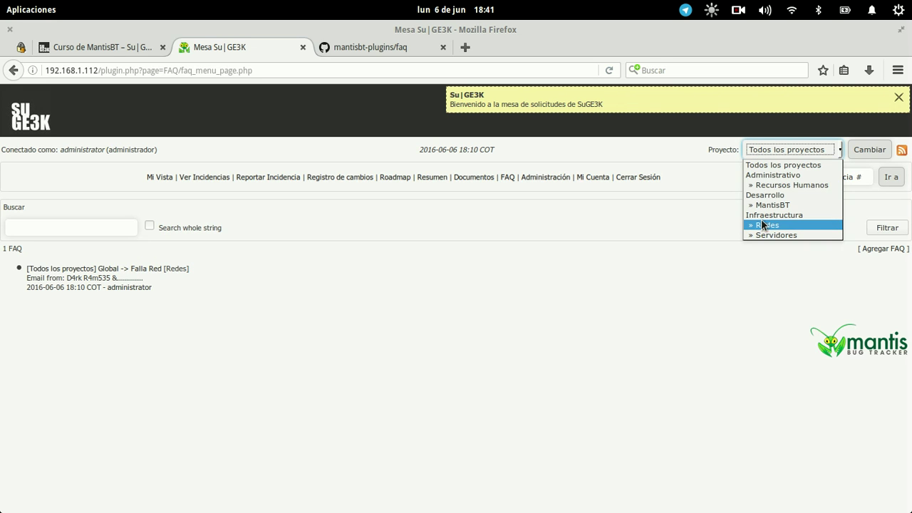
pyautogui.click(762, 225)
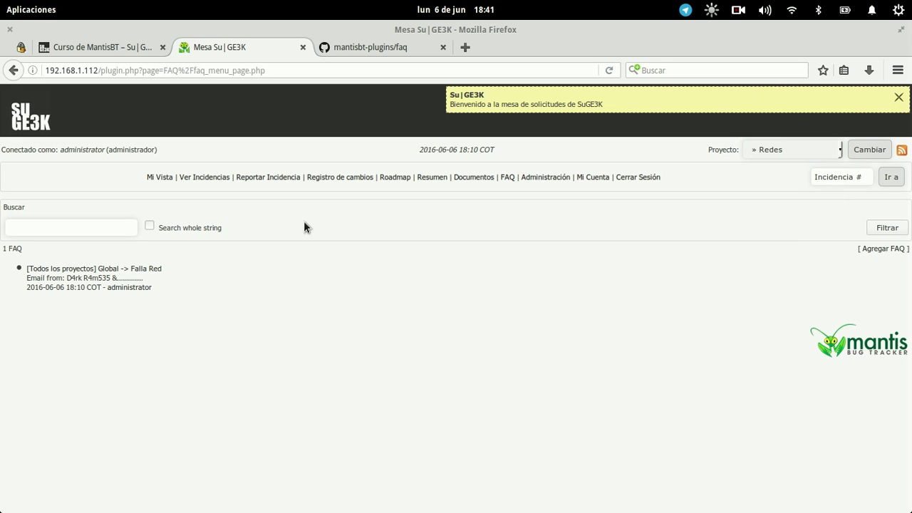
pyautogui.click(799, 148)
pyautogui.click(788, 204)
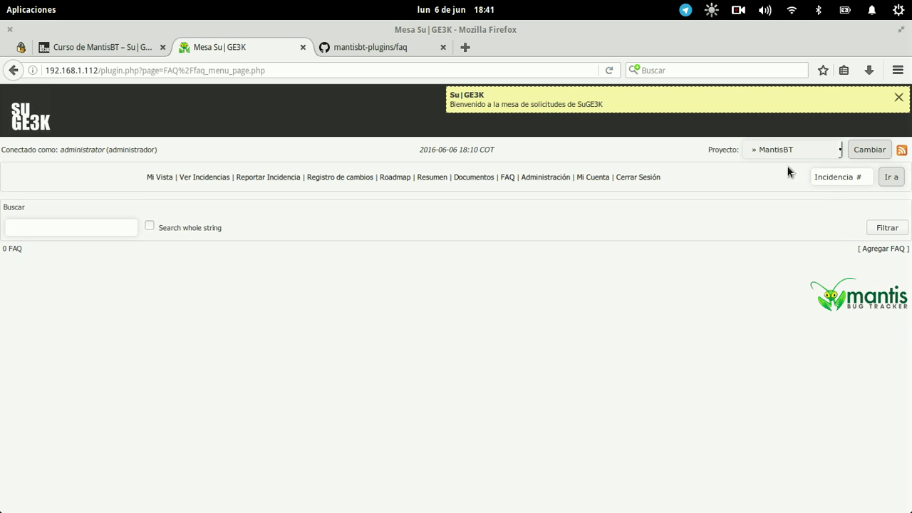
pyautogui.click(787, 148)
pyautogui.click(772, 193)
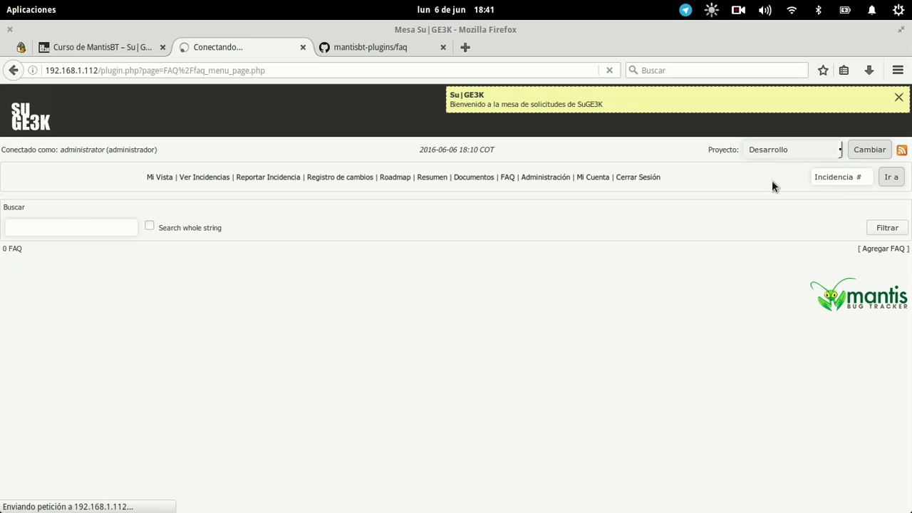
pyautogui.click(782, 152)
pyautogui.click(783, 165)
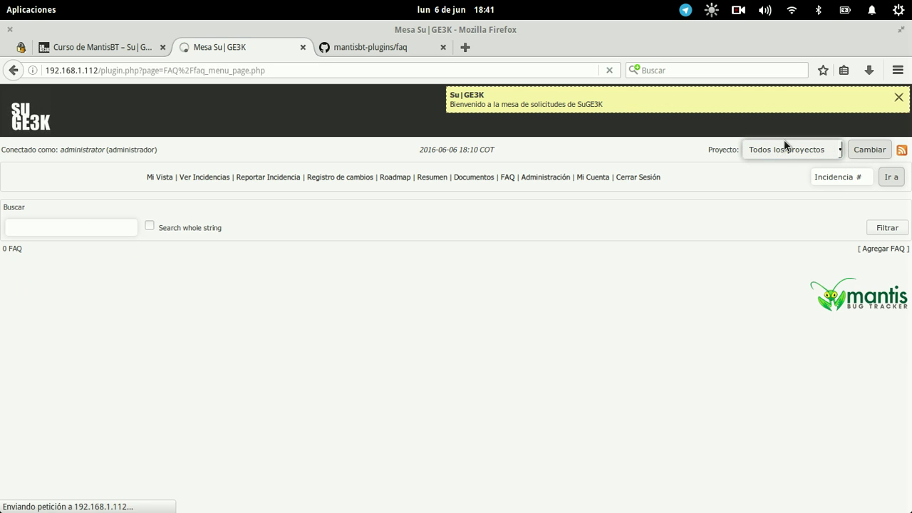
pyautogui.click(776, 149)
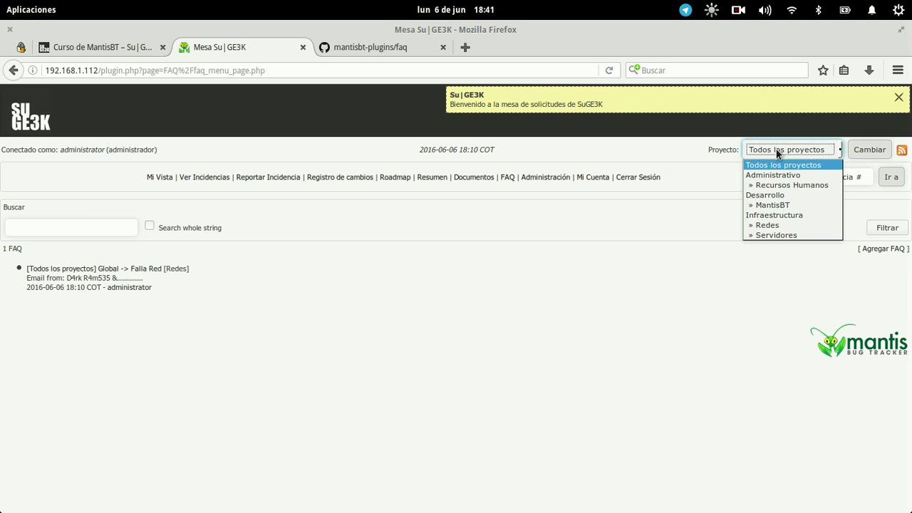
pyautogui.click(776, 225)
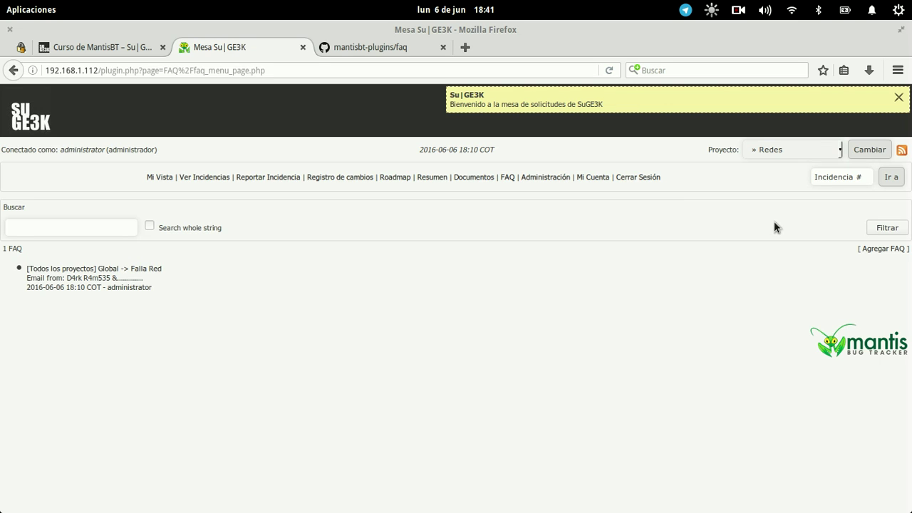
pyautogui.click(102, 272)
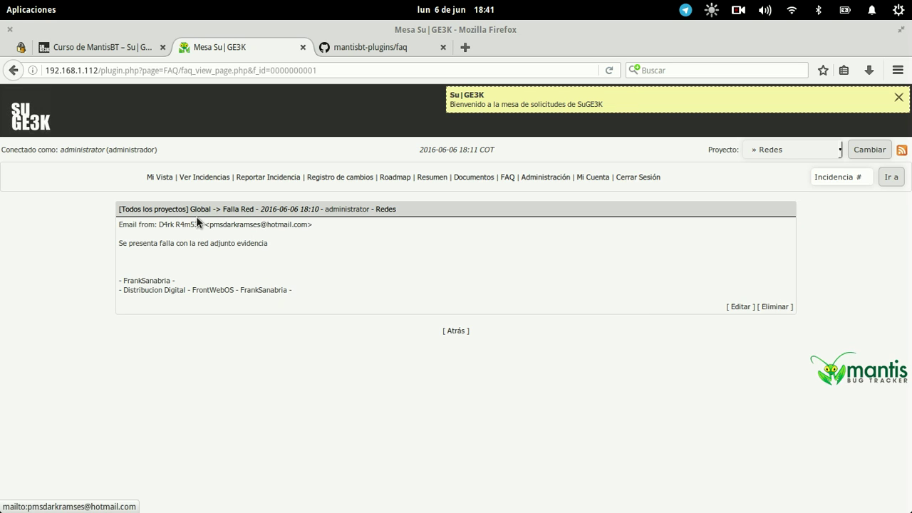
pyautogui.click(14, 72)
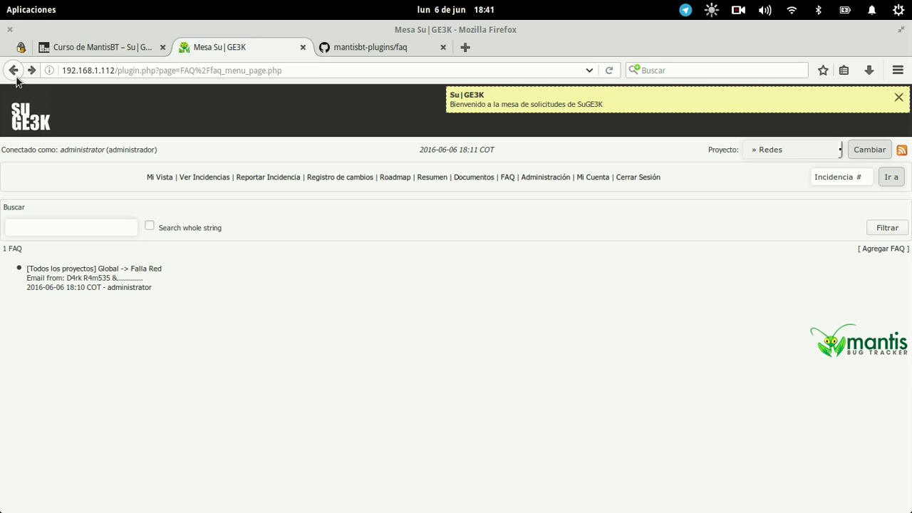
# - Open the Falla Red FAQ for editing and replace its question with "Falla con cable de red"
pyautogui.click(100, 269)
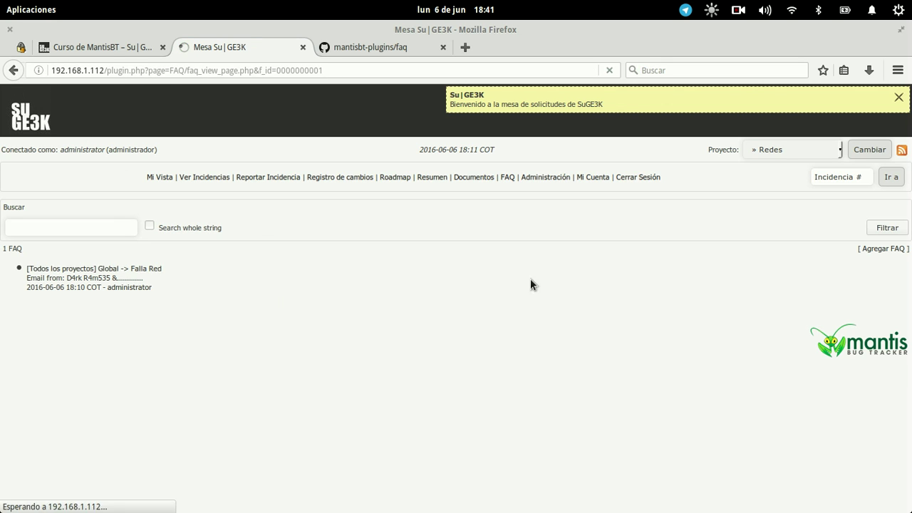
pyautogui.click(737, 308)
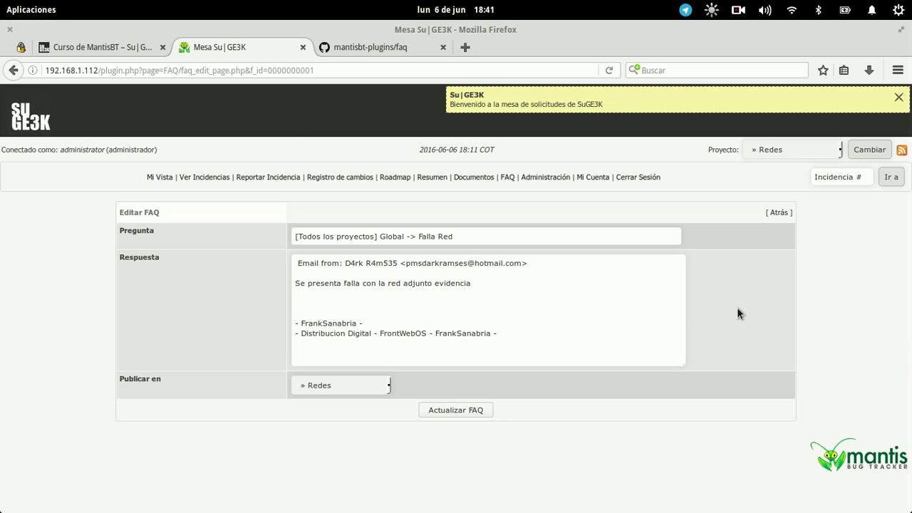
pyautogui.click(511, 339)
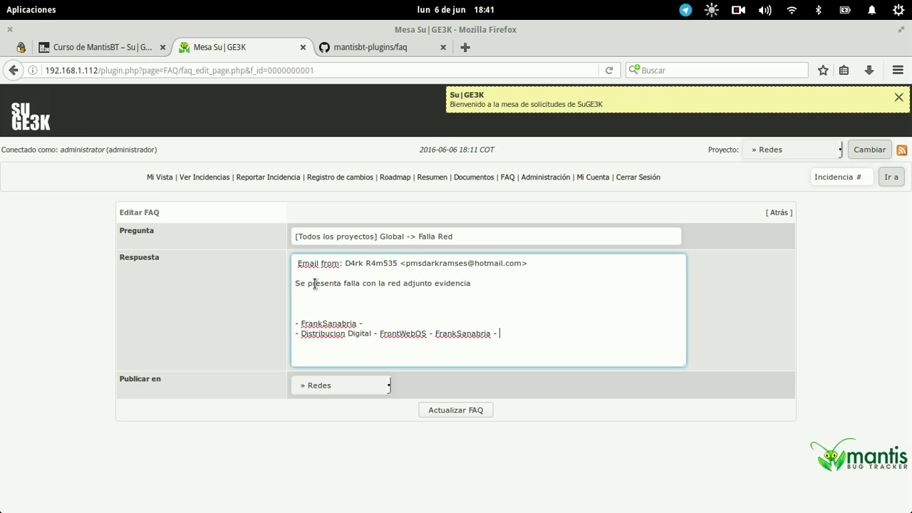
pyautogui.hotkey('ctrl', 'a')
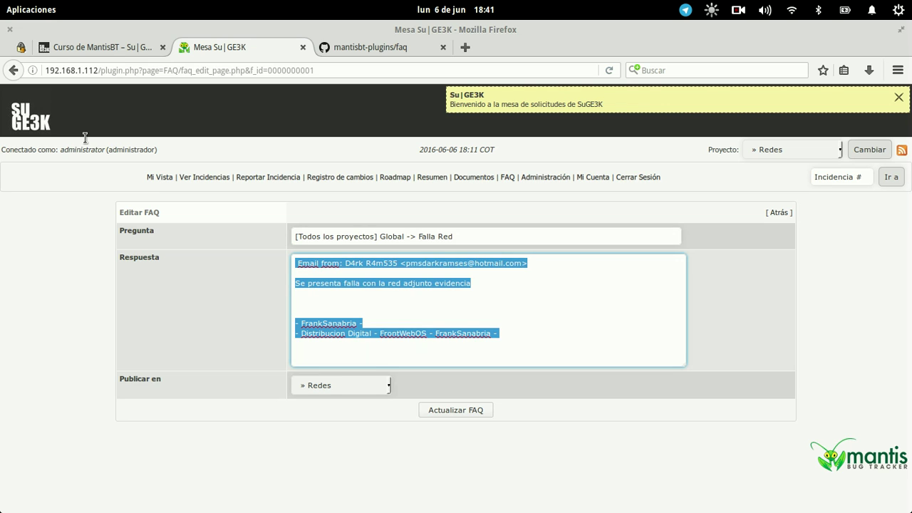
pyautogui.click(505, 236)
pyautogui.hotkey('ctrl', 'a')
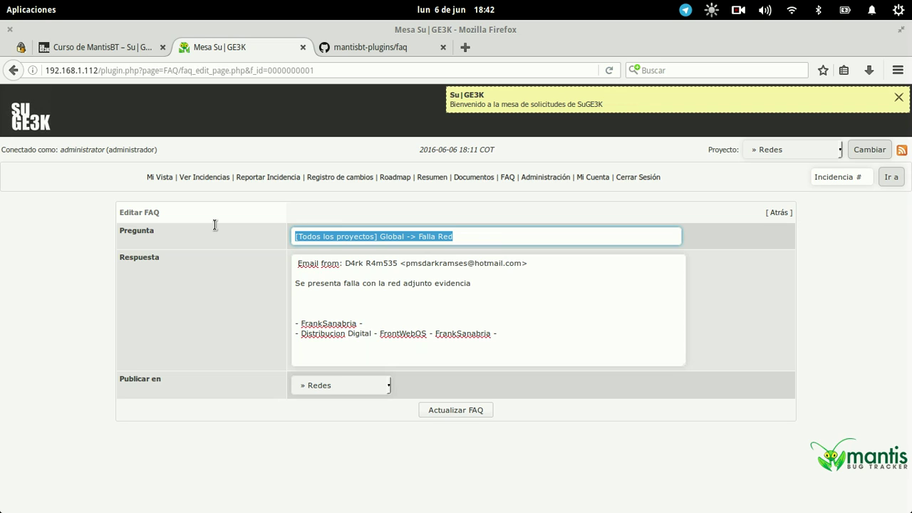
pyautogui.click(525, 236)
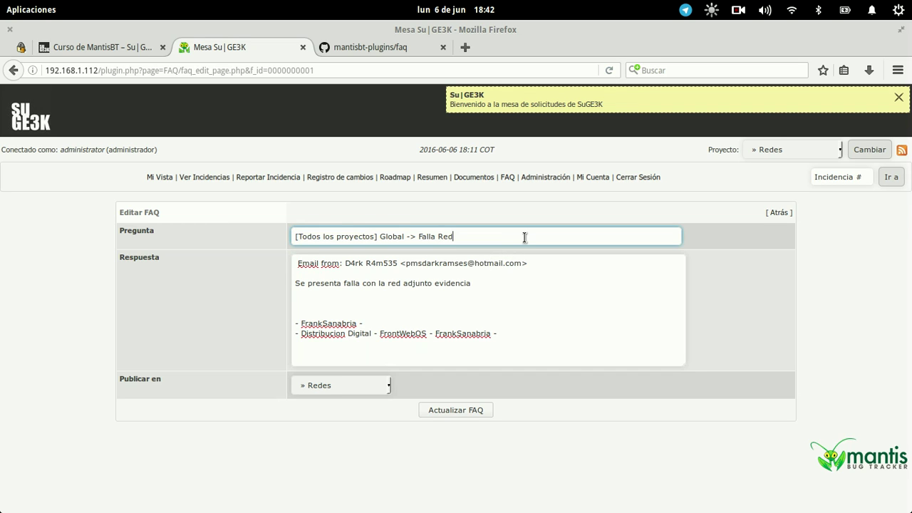
pyautogui.hotkey('ctrl', 'a')
pyautogui.write('Falla co')
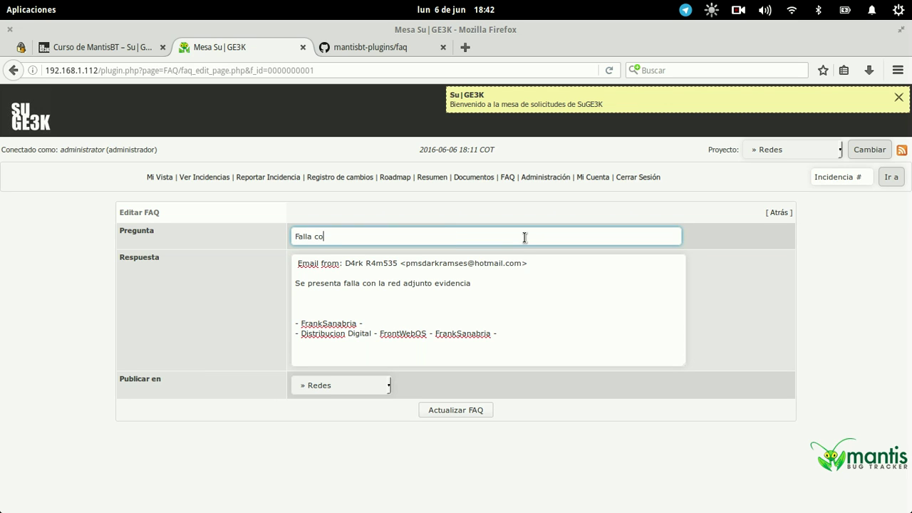
pyautogui.write('n cable de red')
pyautogui.press('Tab')
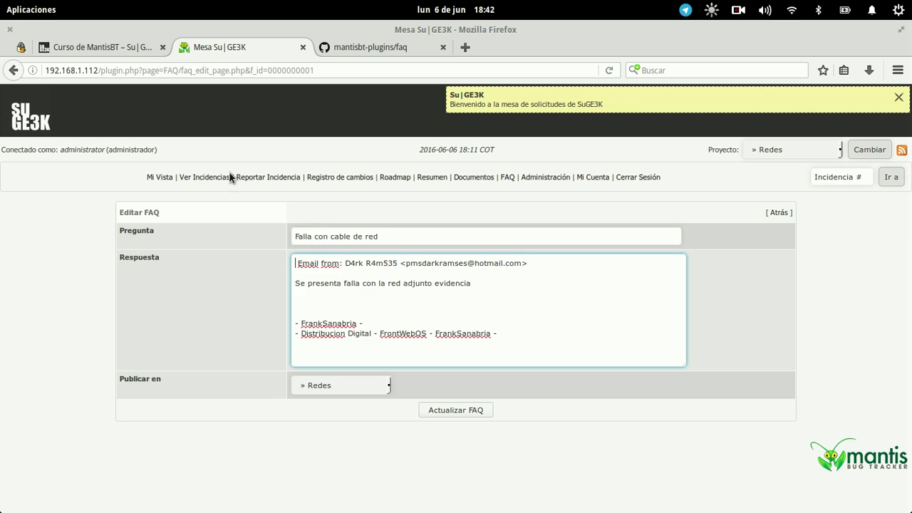
# - Replace the FAQ's answer with "Se debe de mirar el ponchado de los cables ya que la empresa no cuenta con certificacion"
pyautogui.moveTo(499, 335); pyautogui.dragTo(282, 249)
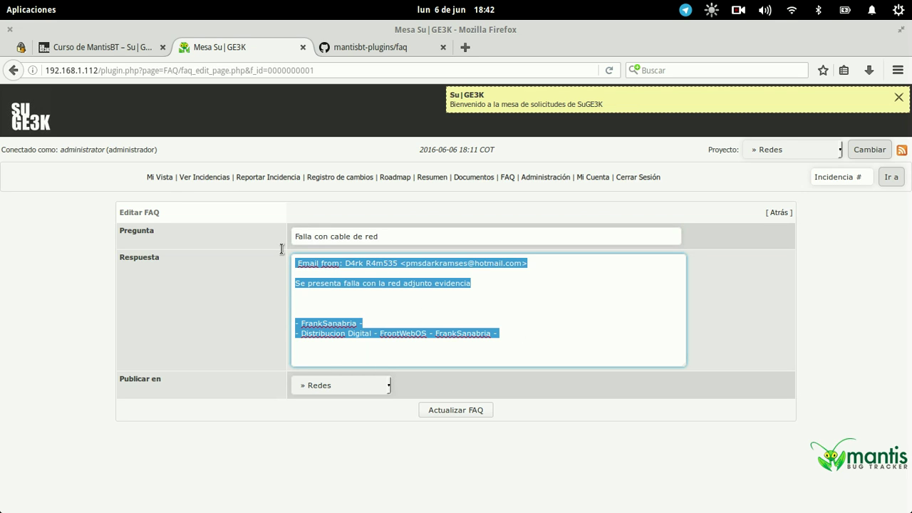
pyautogui.write('Se ')
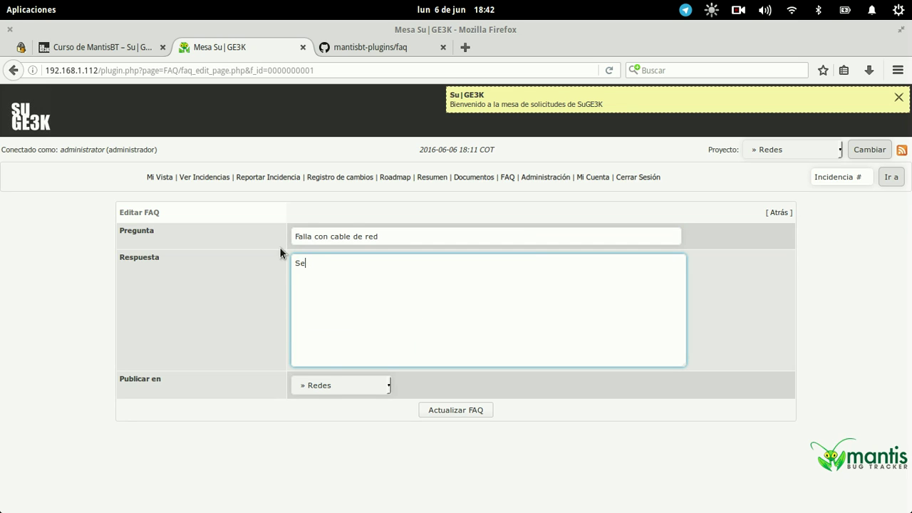
pyautogui.write('debe de mirar el ponchado de ')
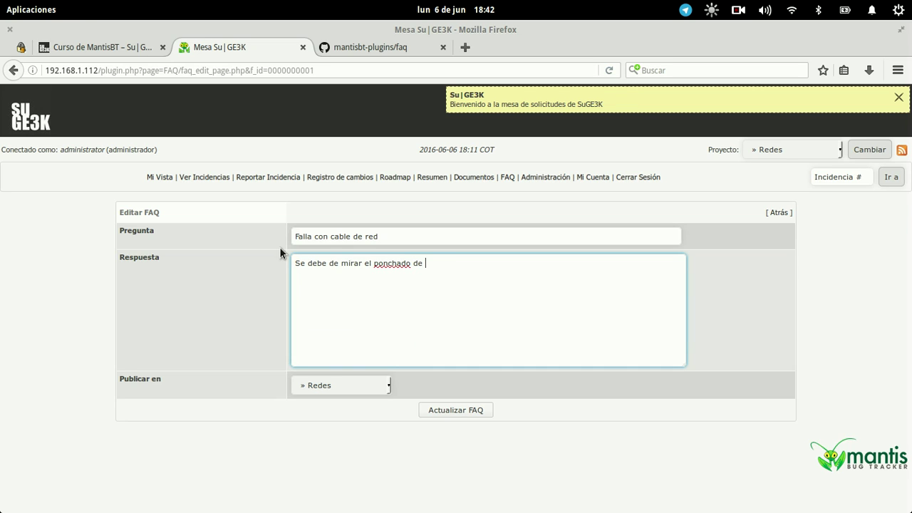
pyautogui.write('los cables ya que la empra')
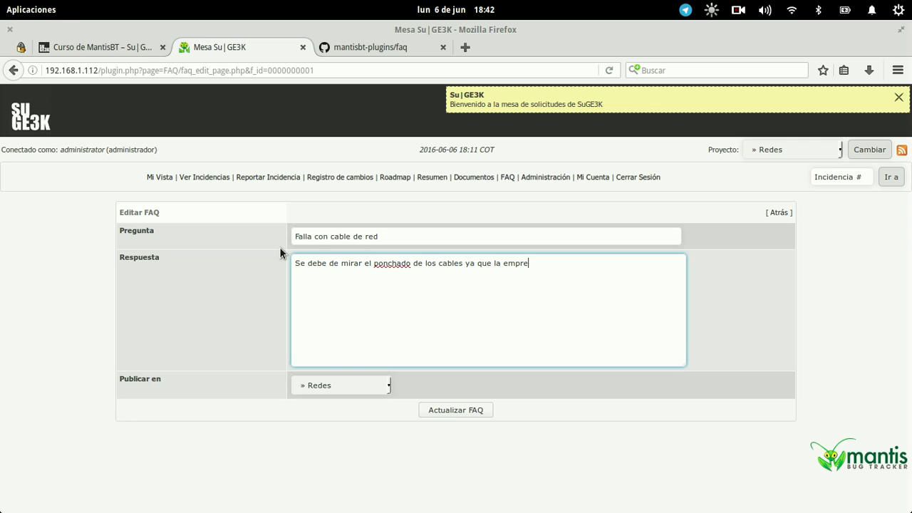
pyautogui.write('sa no cuenta con certificacion')
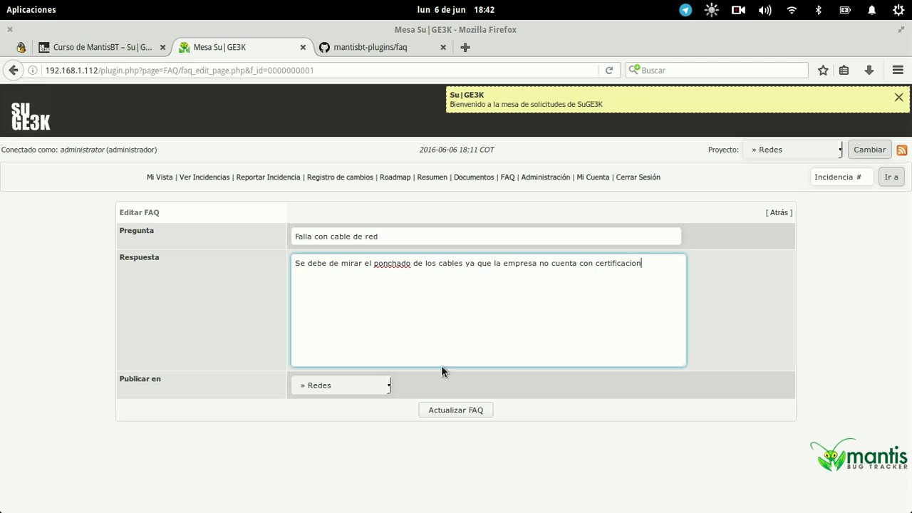
# - Save the edited FAQ about the network cable fault and continue to the FAQ list
pyautogui.click(443, 412)
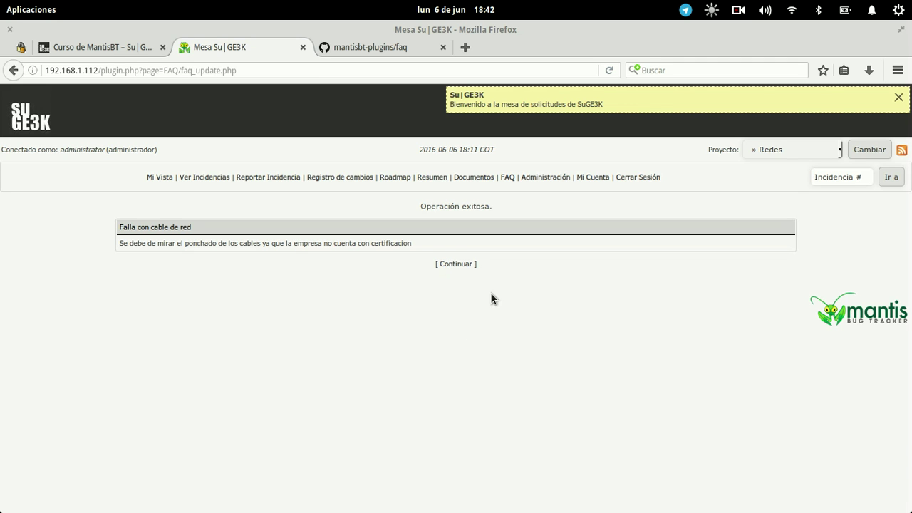
pyautogui.click(454, 265)
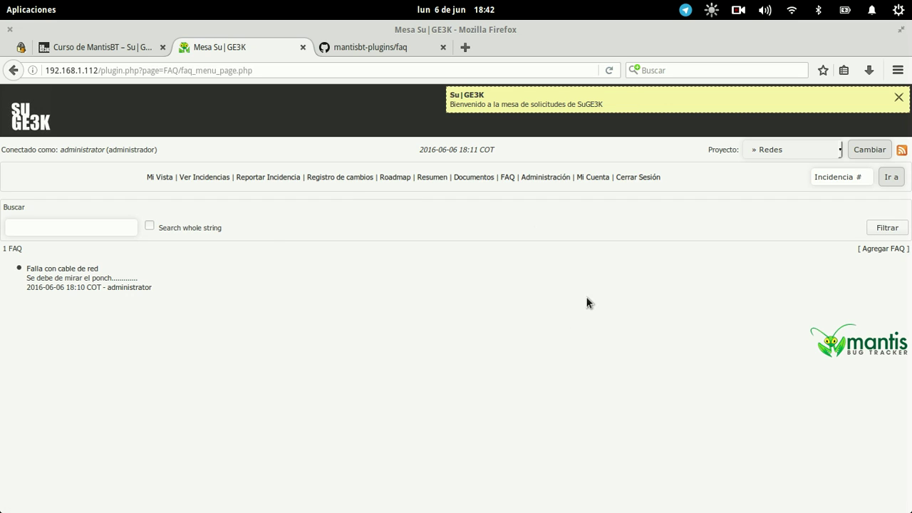
# - Start a new FAQ in the Recursos Humanos project with the question "Como dar de alta un nuevo empleado"
pyautogui.click(794, 149)
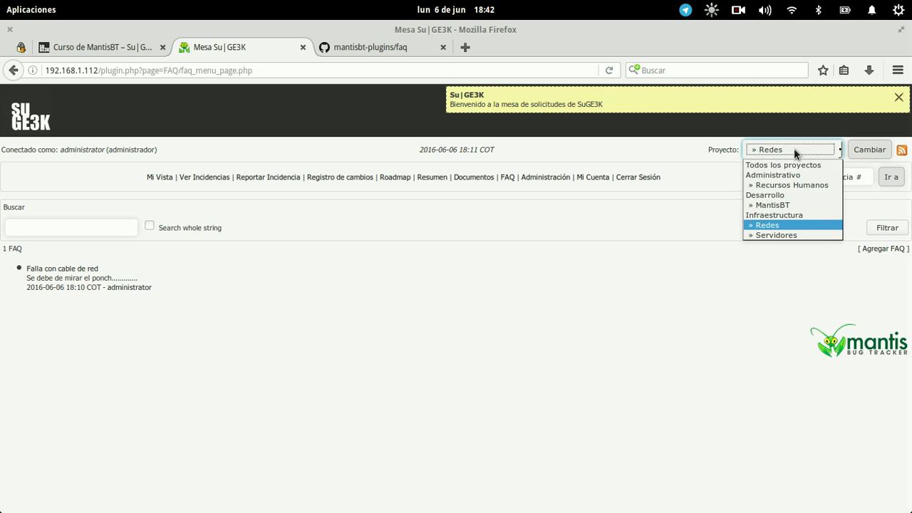
pyautogui.click(794, 186)
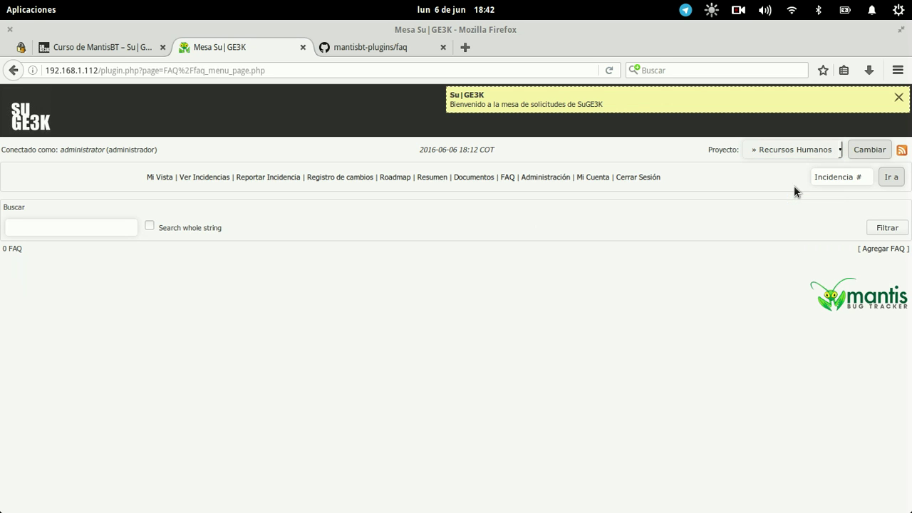
pyautogui.click(879, 249)
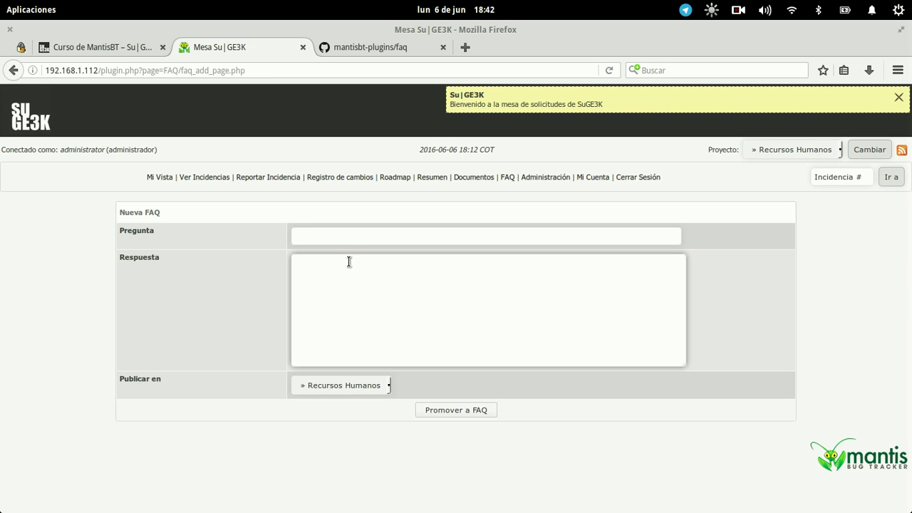
pyautogui.click(337, 237)
pyautogui.write('Como cre')
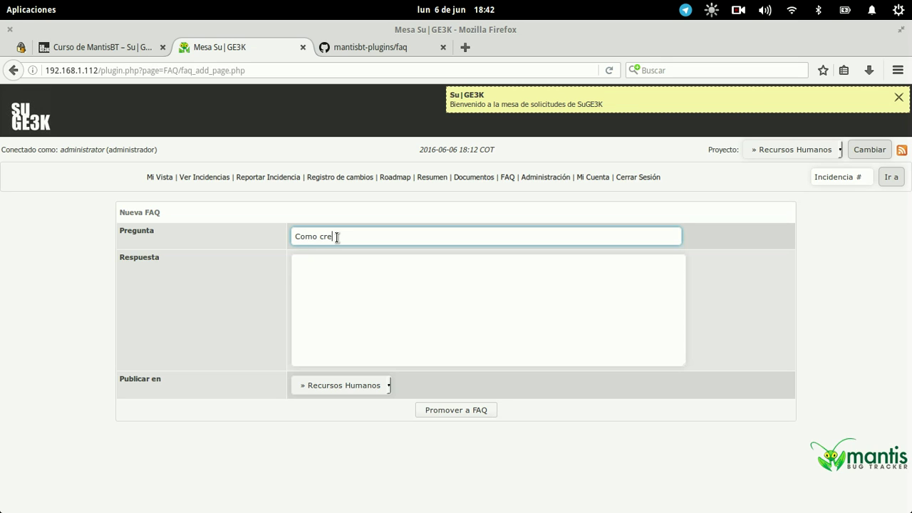
pyautogui.press('BackSpace')
pyautogui.press('BackSpace')
pyautogui.press('BackSpace')
pyautogui.write('dar de alta un nuevo empleado')
# - Enter the answer "Se debe de dar de alta un nuevo empleado utilizando el formato XYZ que se encuentra en el SGC" and publish the FAQ
pyautogui.press('Tab')
pyautogui.write('Se debe ')
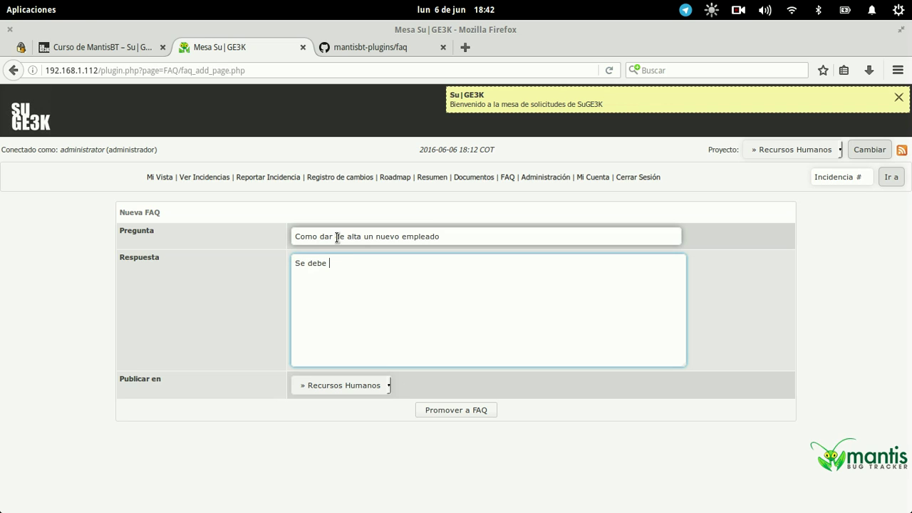
pyautogui.write('de dar de alta un nuevo emplea')
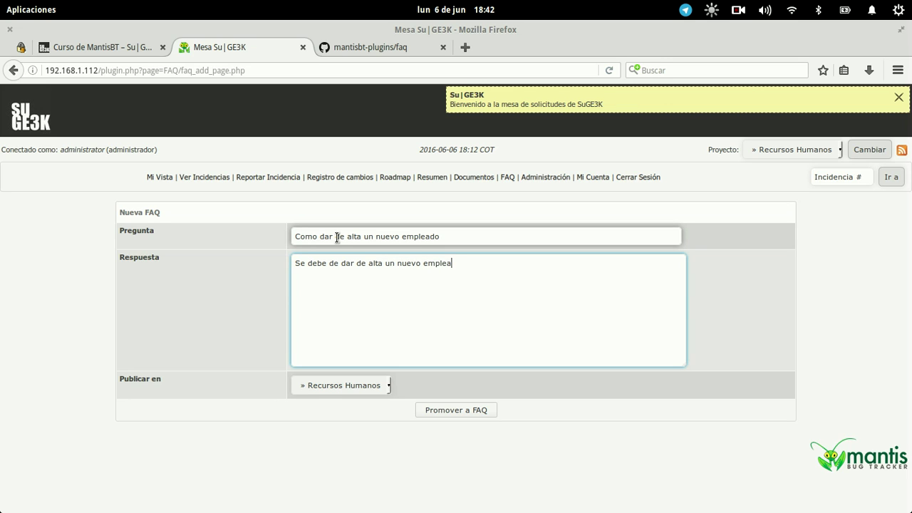
pyautogui.write('do utilizando el formato XYZ')
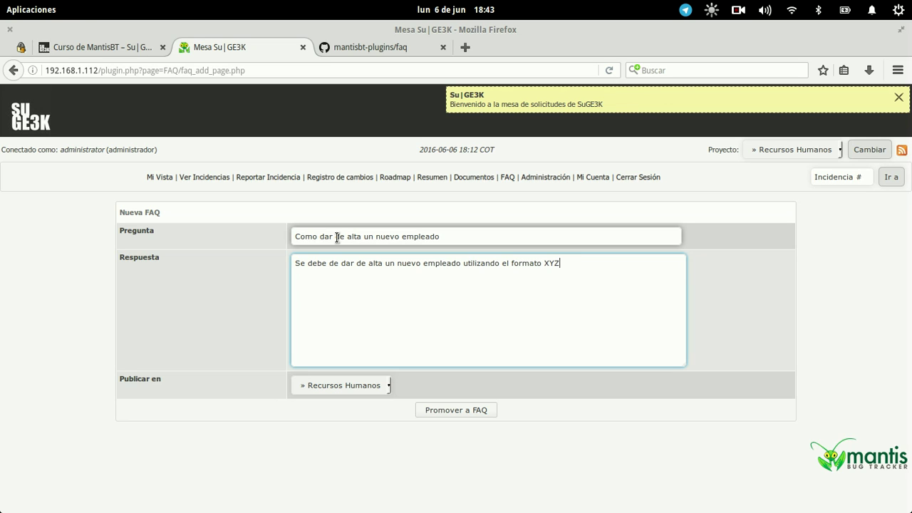
pyautogui.write(' que se encuentra en el SGC')
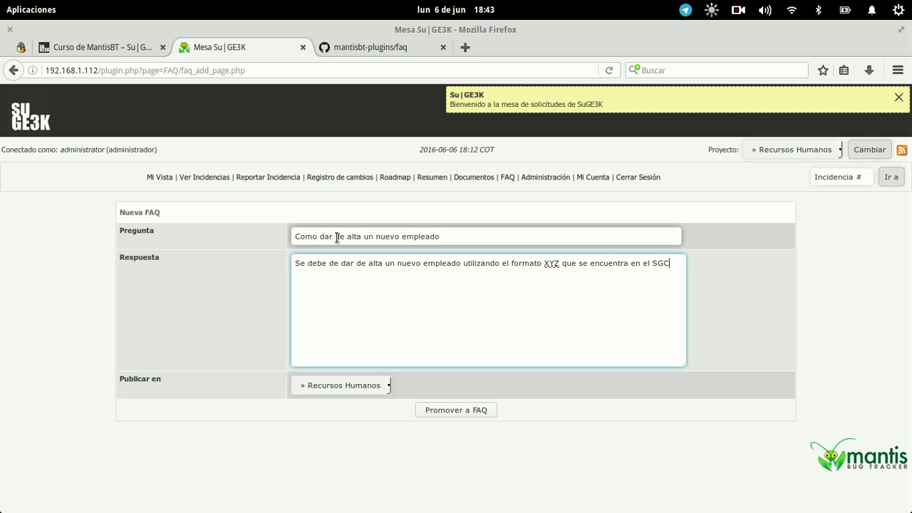
pyautogui.click(462, 410)
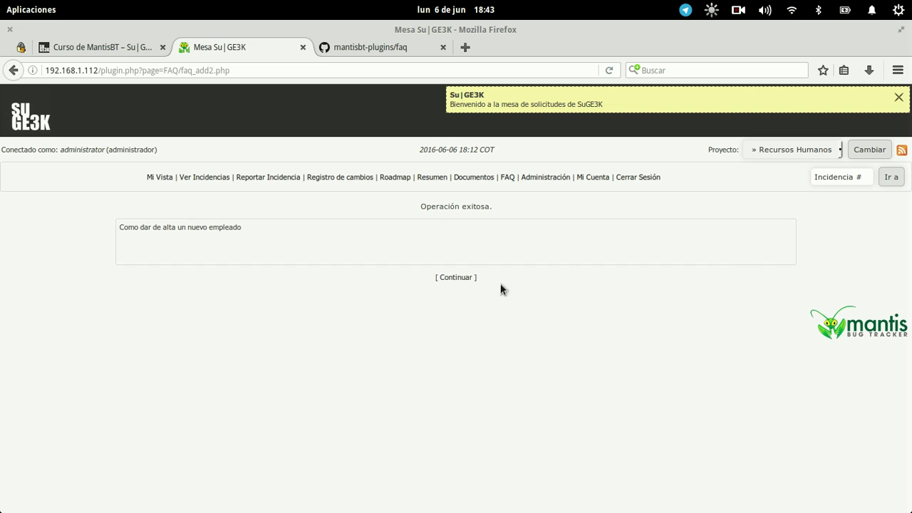
pyautogui.click(464, 278)
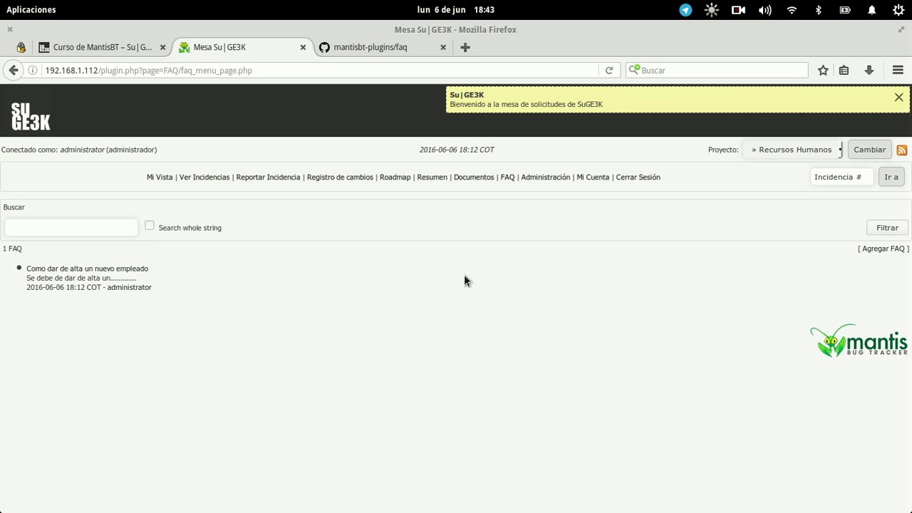
# - Compare the FAQ list of all projects with that of Redes, and return to the list for all projects
pyautogui.click(791, 146)
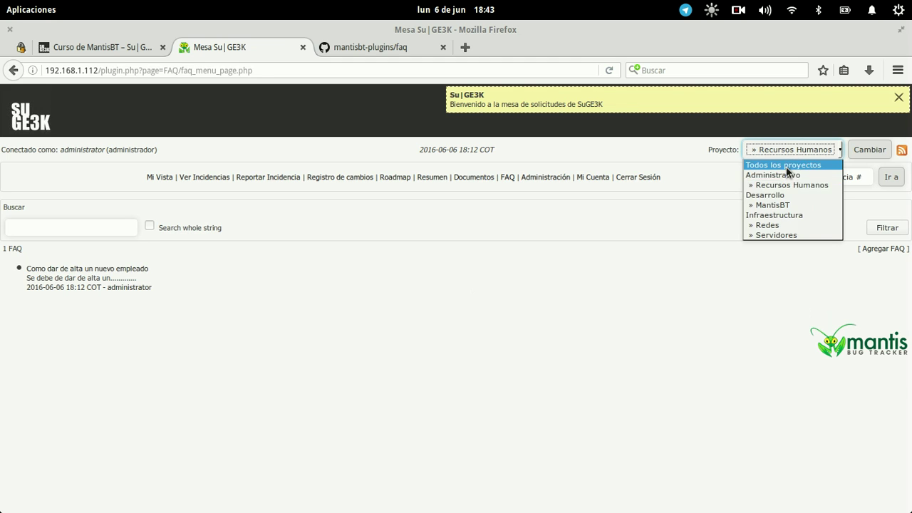
pyautogui.click(786, 166)
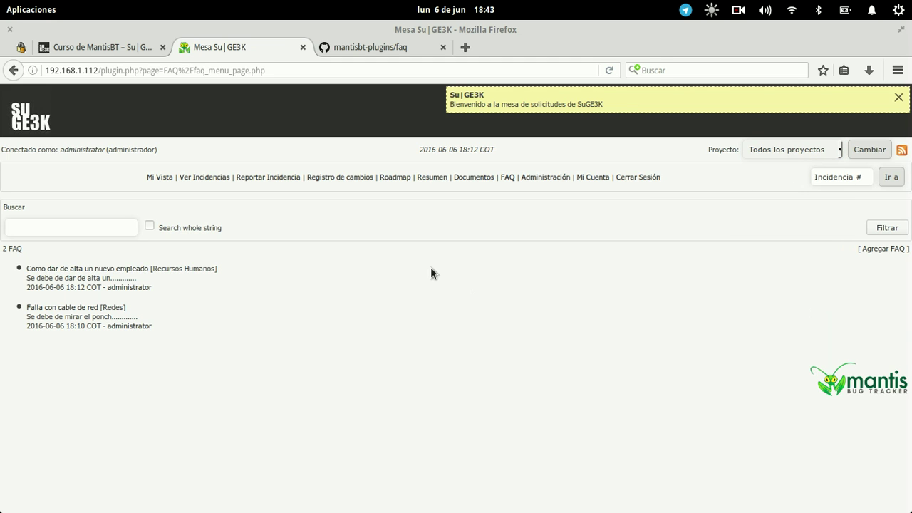
pyautogui.click(784, 150)
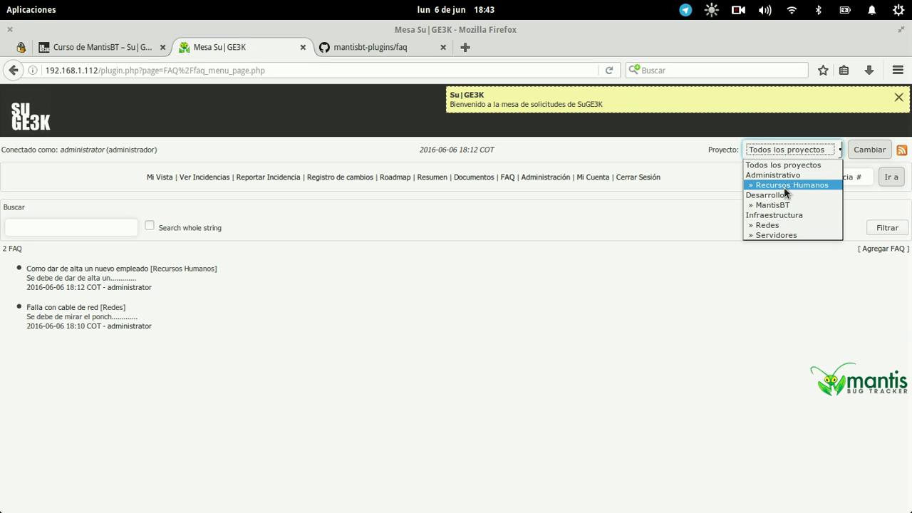
pyautogui.click(782, 225)
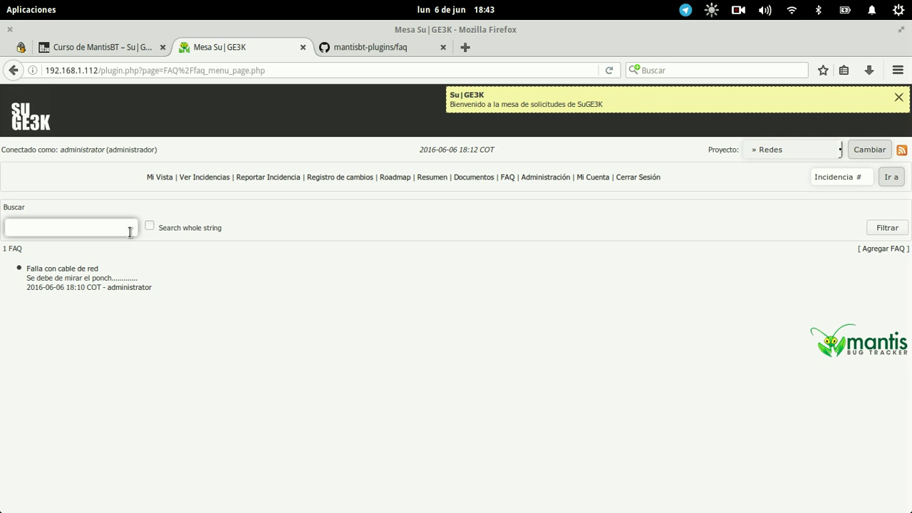
pyautogui.click(753, 148)
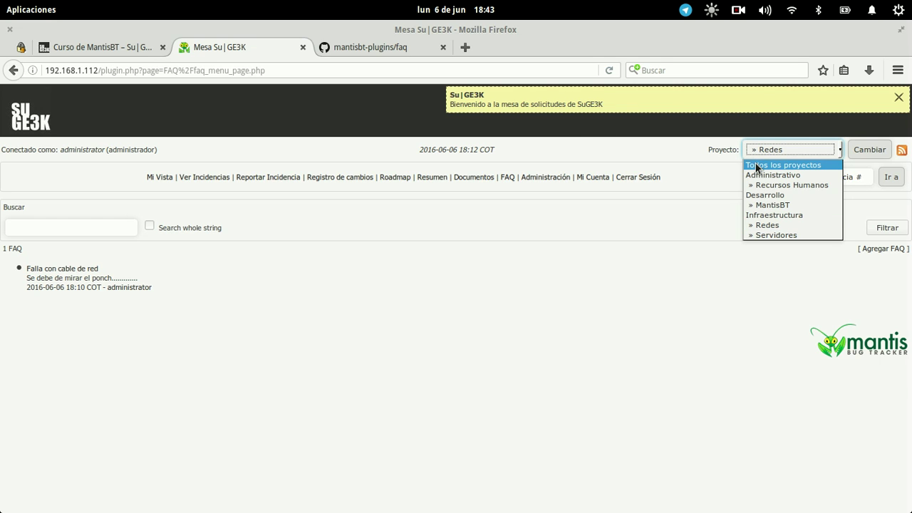
pyautogui.click(762, 164)
pyautogui.click(61, 230)
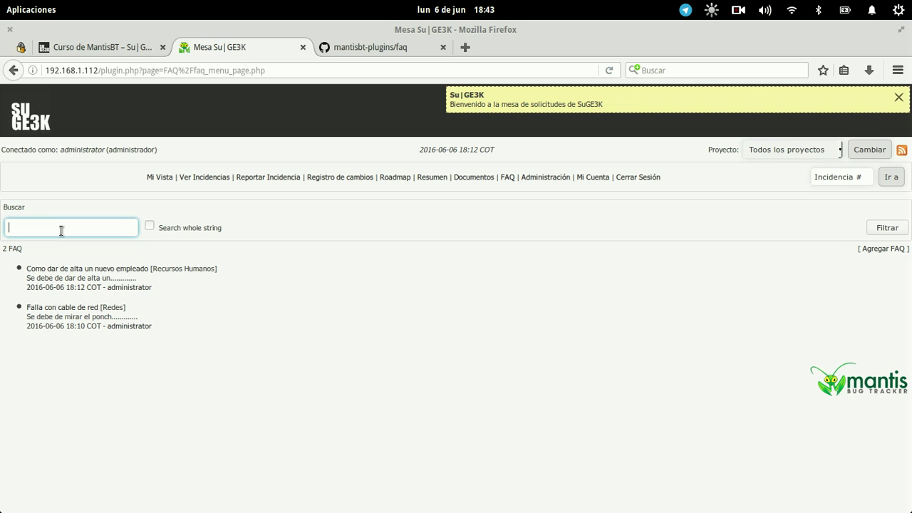
pyautogui.click(402, 331)
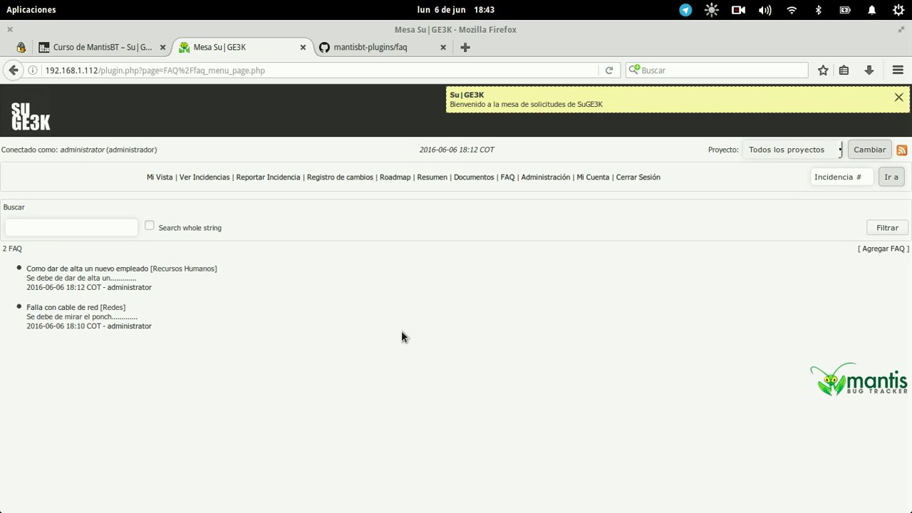